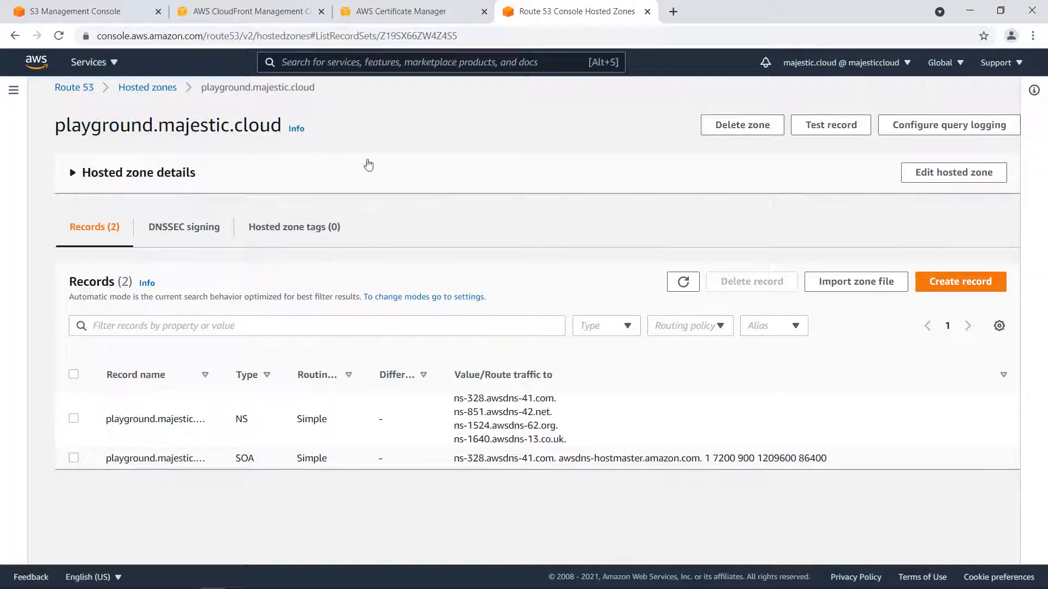
Start a public certificate request in AWS Certificate Manager for the domain name playground.majestic.cloud.
click(404, 12)
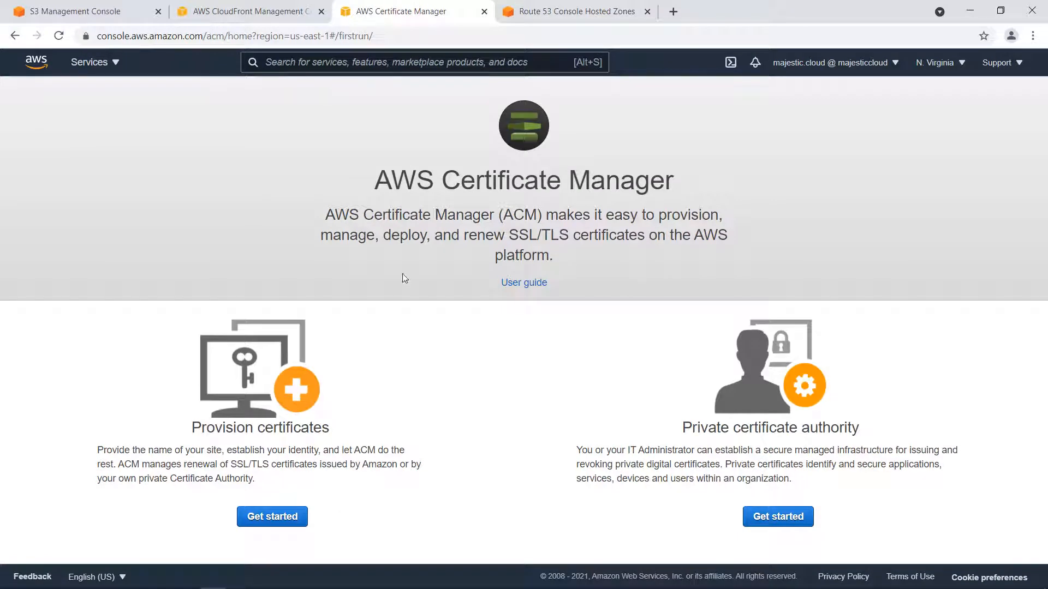
click(261, 518)
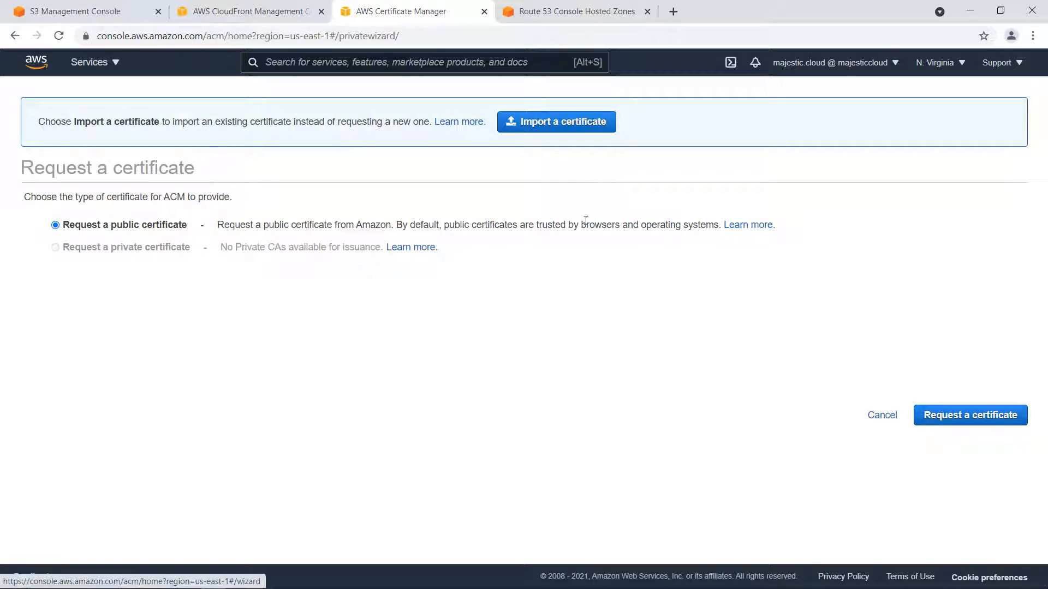
click(955, 418)
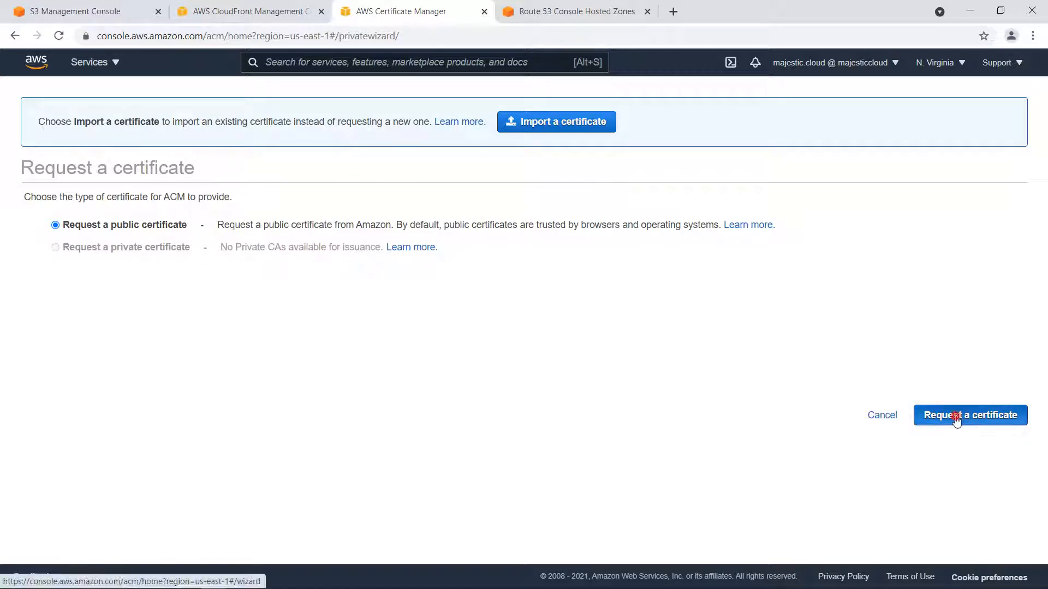
click(319, 365)
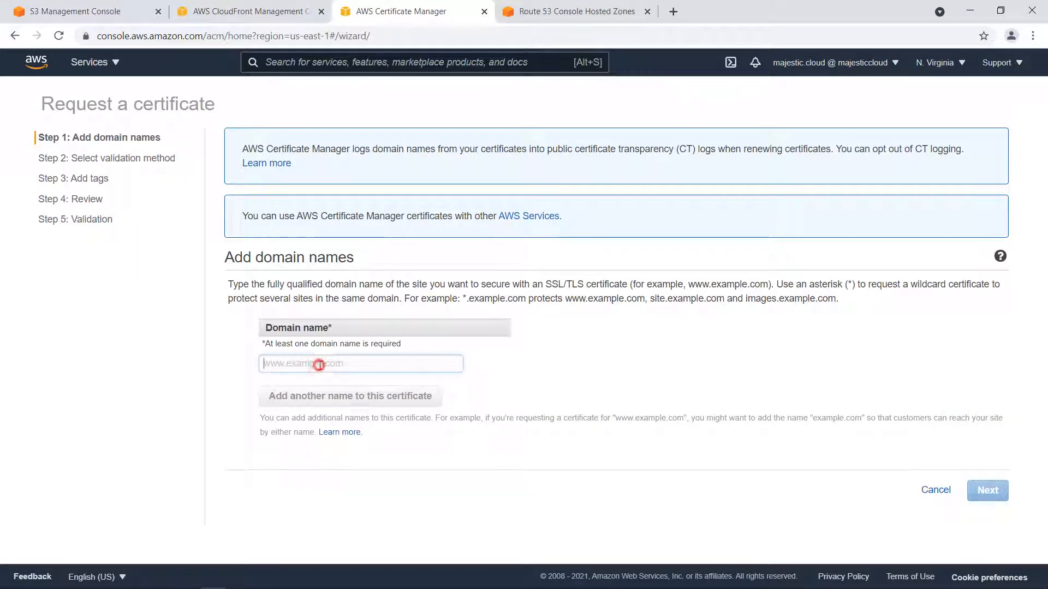
text(p)
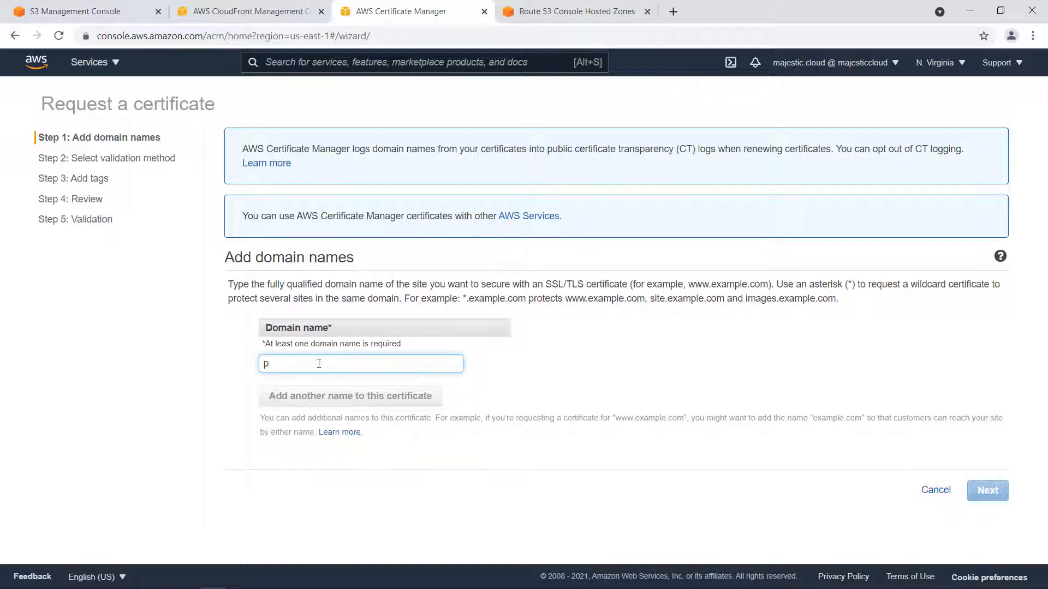
text(alyground.majestic.cloud)
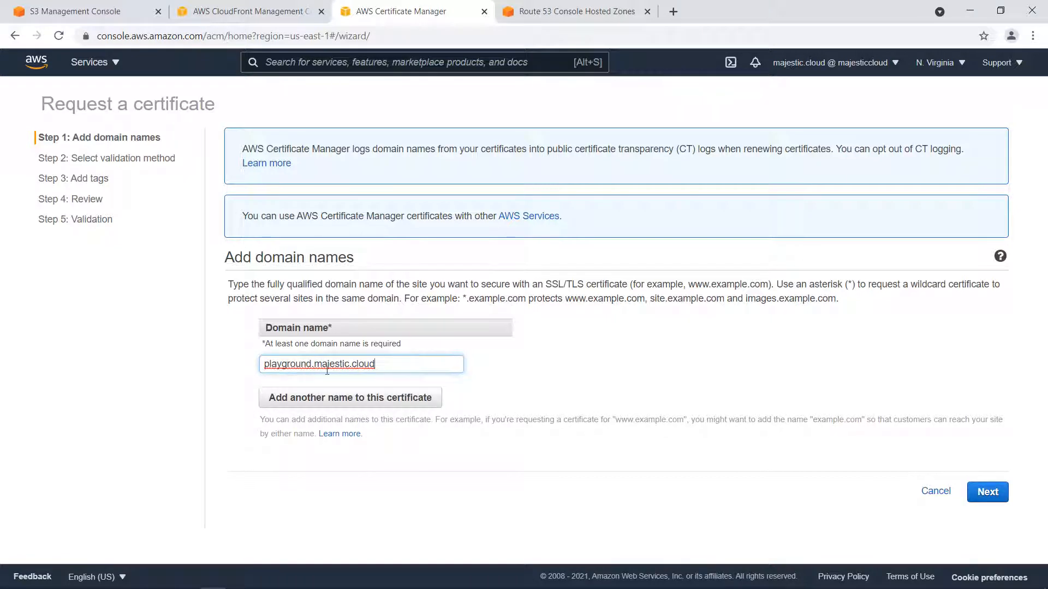
click(988, 491)
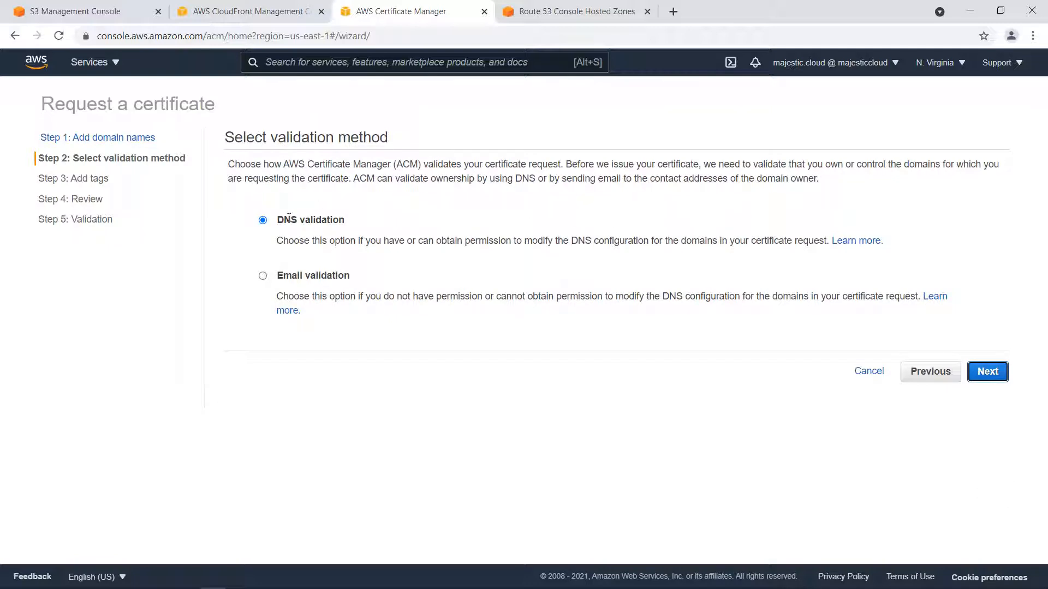
Keep DNS validation as the method, add no tags, and submit the certificate request.
click(988, 371)
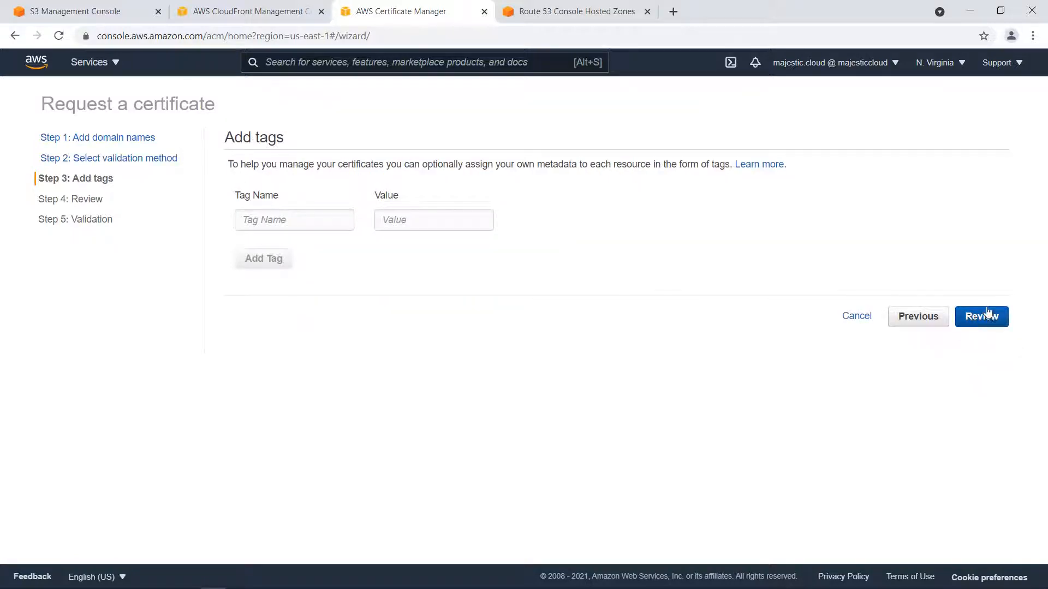
click(988, 322)
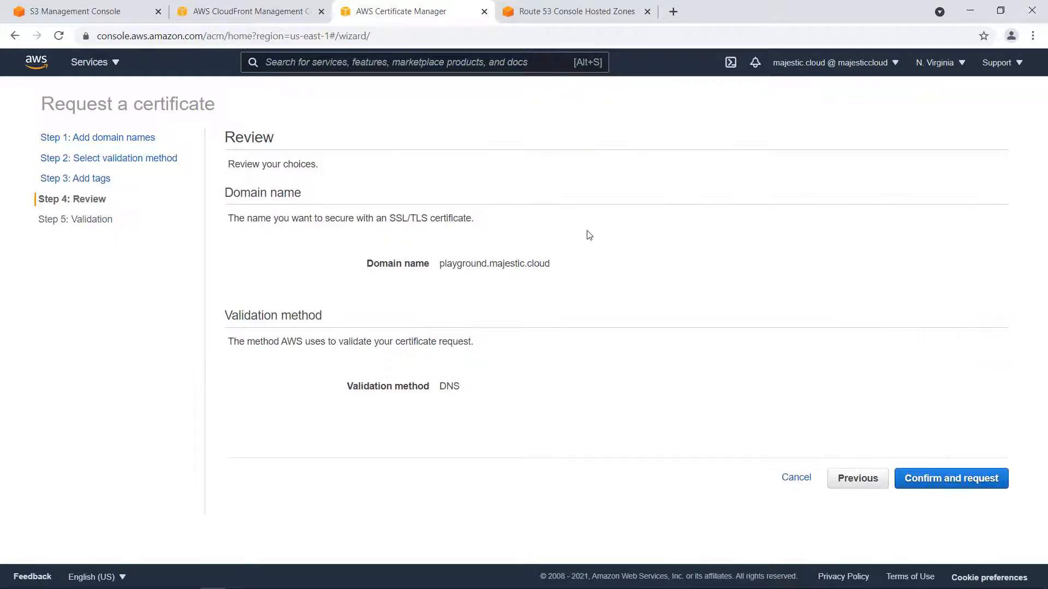
click(947, 483)
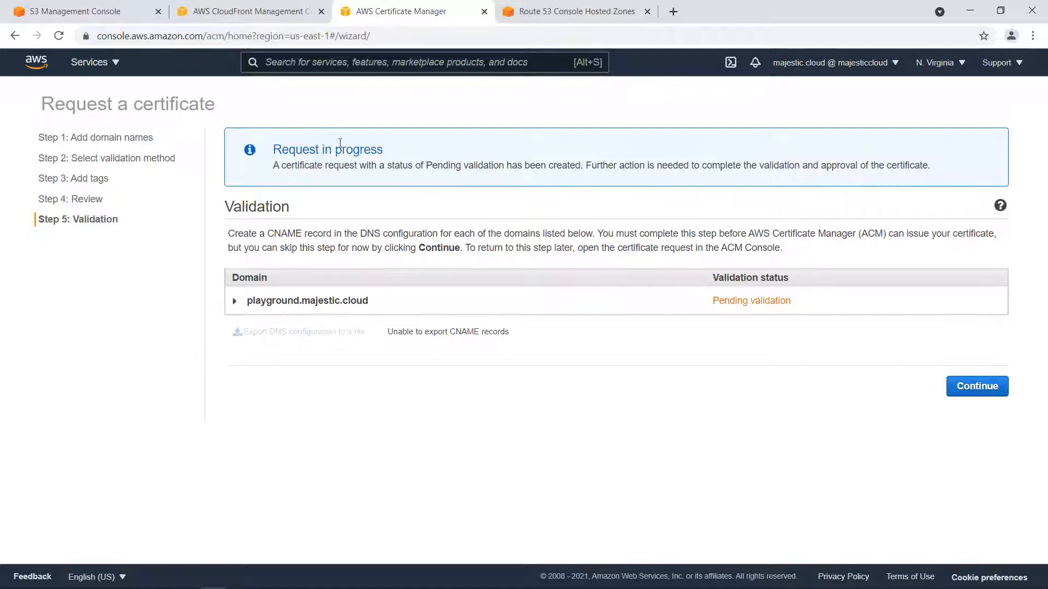
Expand the validation details of playground.majestic.cloud and have its CNAME record created in Route 53.
click(234, 300)
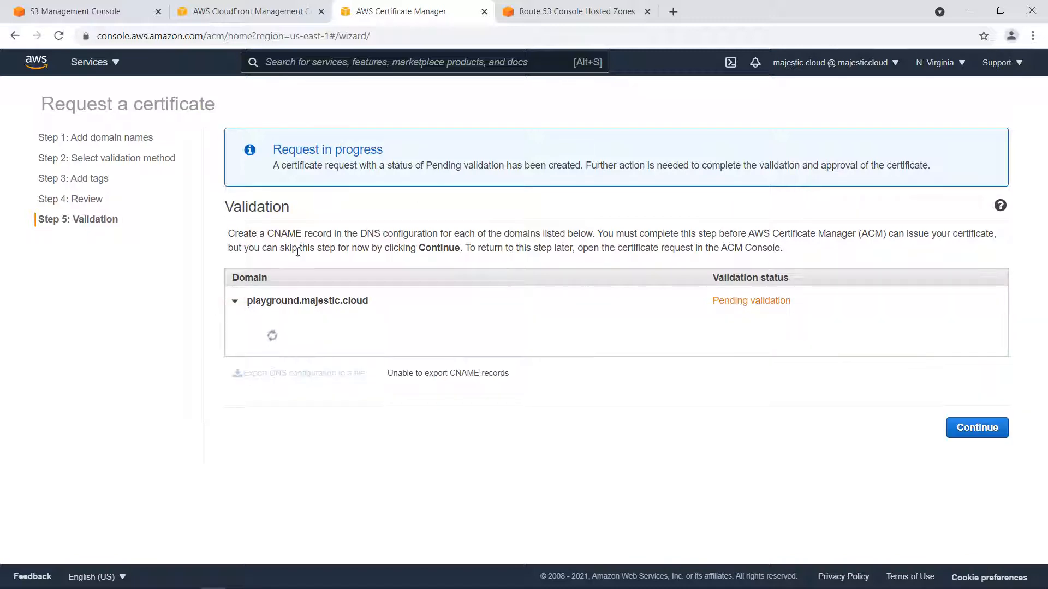
scroll(428, 218, down, 1)
triple_click(360, 342)
click(391, 244)
triple_click(425, 339)
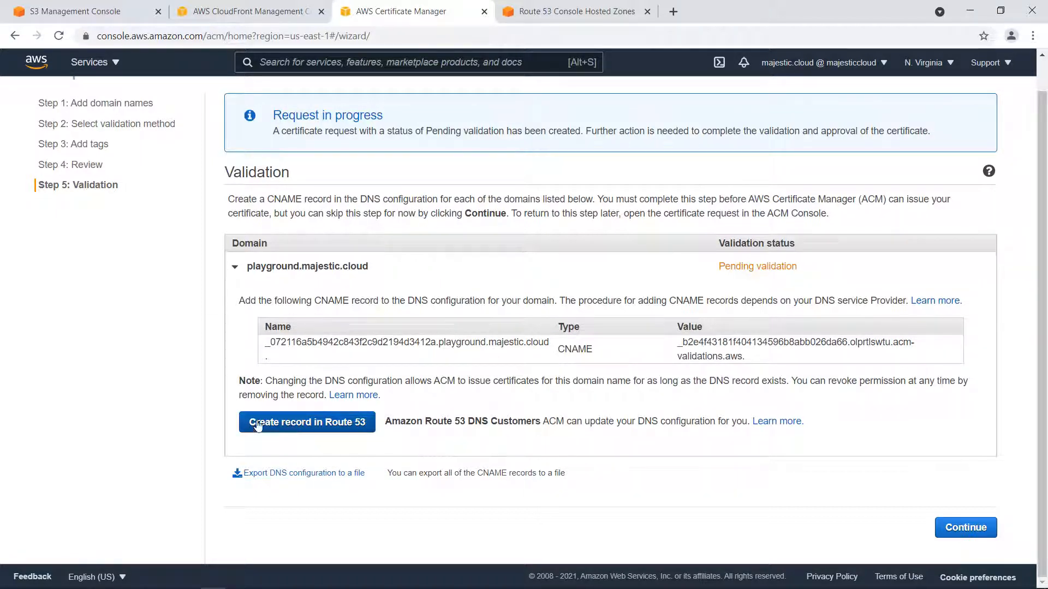
click(315, 423)
click(936, 364)
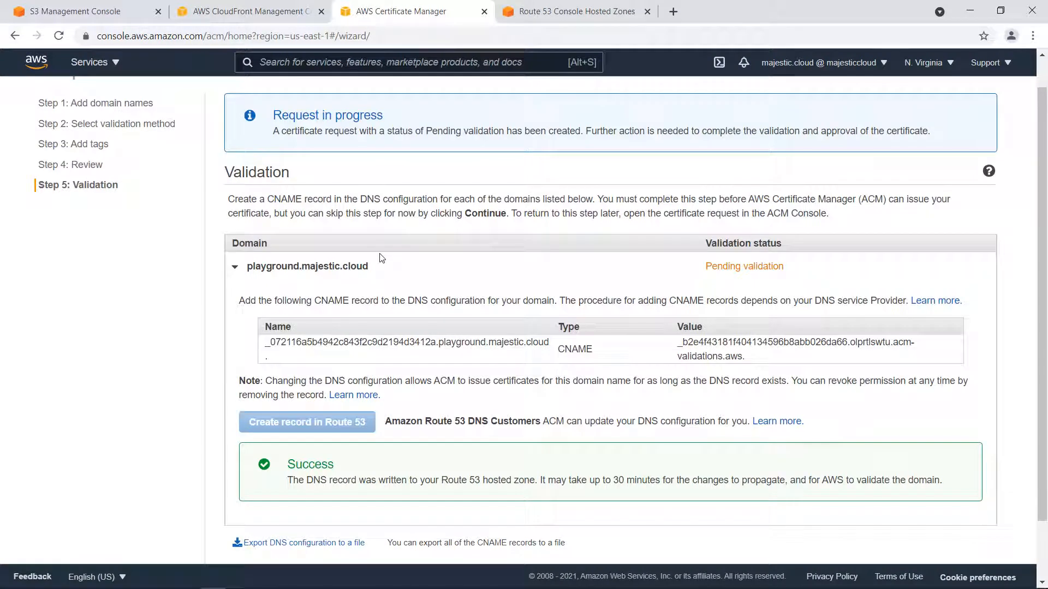
Refresh the record list of the playground.majestic.cloud hosted zone in Route 53 to check for the validation CNAME record.
scroll(382, 258, down, 2)
click(562, 10)
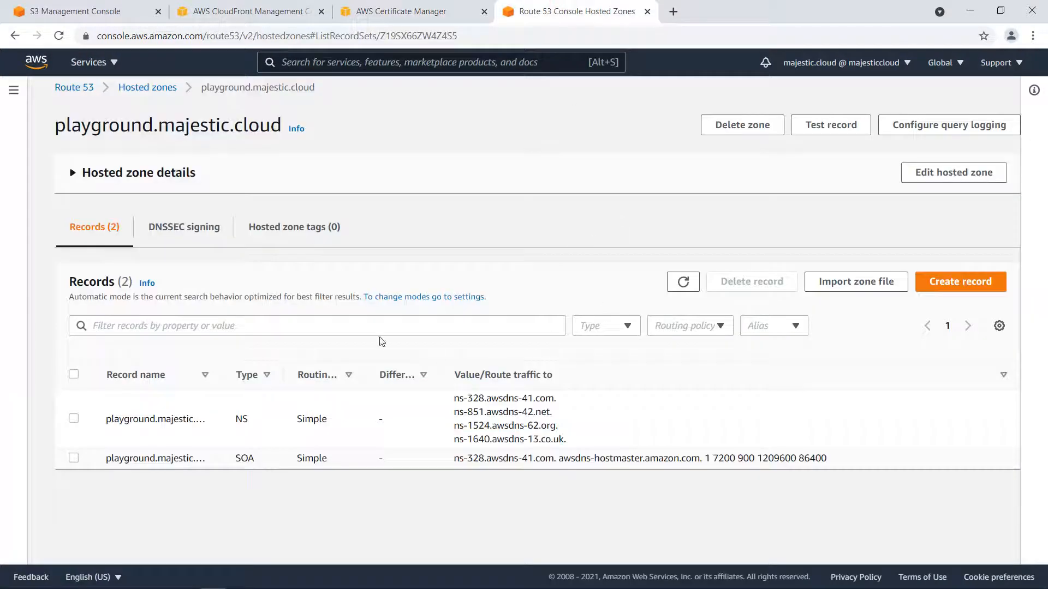
click(682, 282)
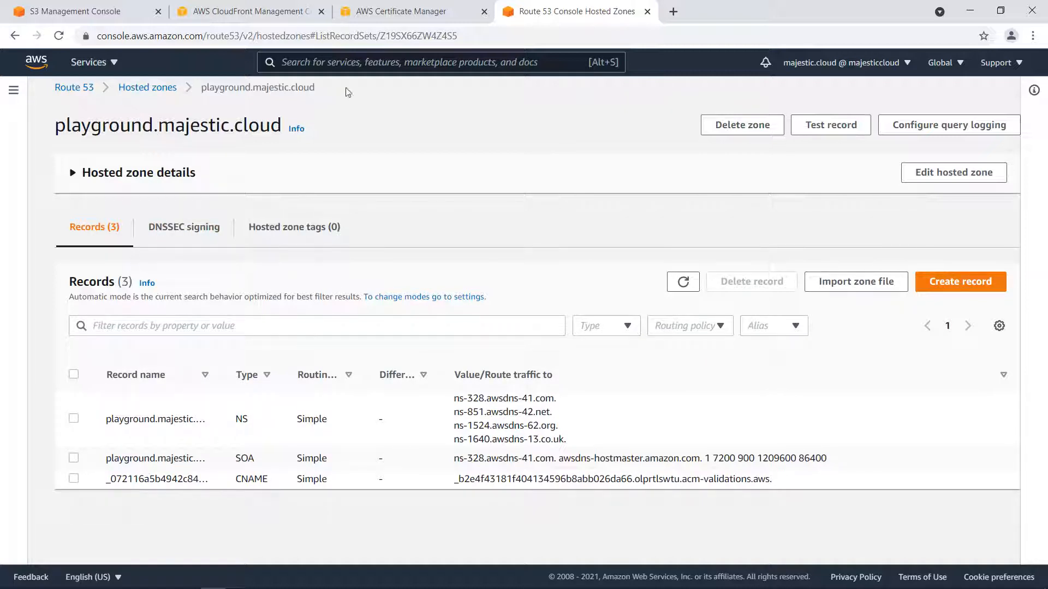
Return to Certificate Manager and examine the CNAME record's name and value and the domain's validation status.
click(458, 10)
click(320, 275)
click(319, 274)
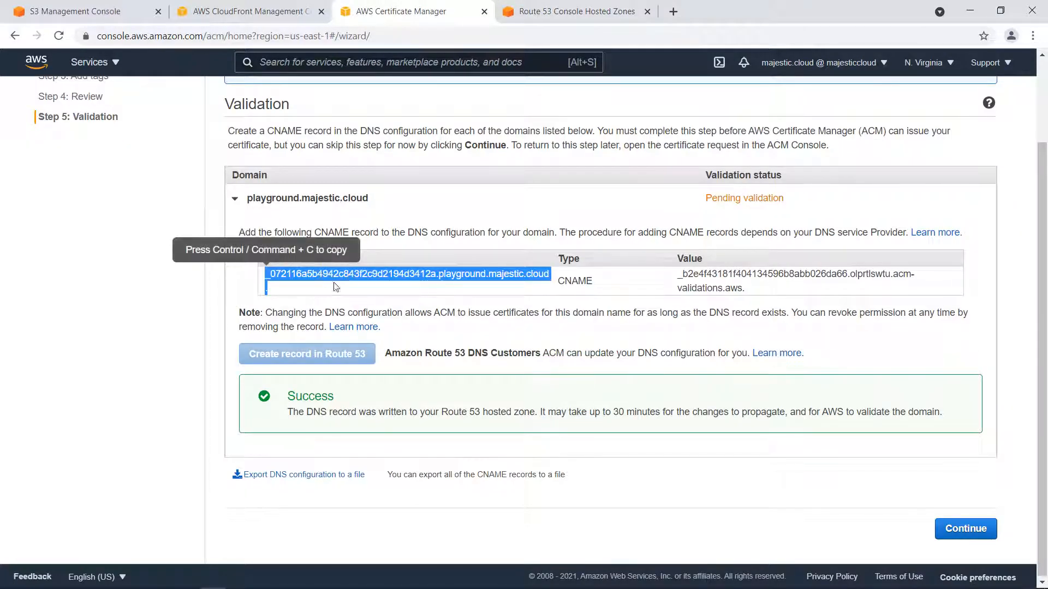
click(611, 271)
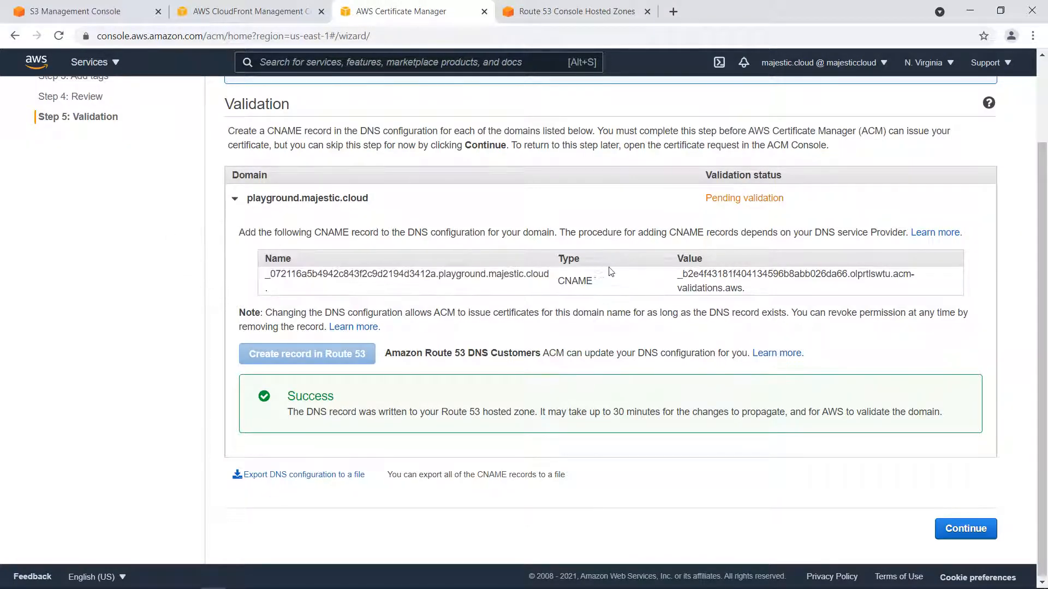
click(672, 292)
scroll(633, 273, up, 2)
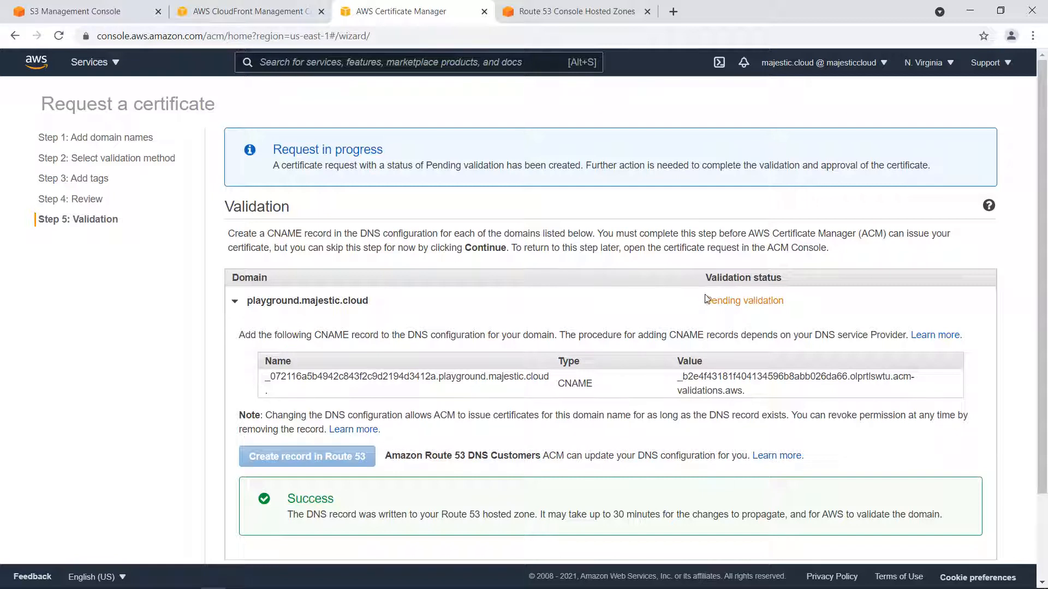
drag(706, 299, 798, 311)
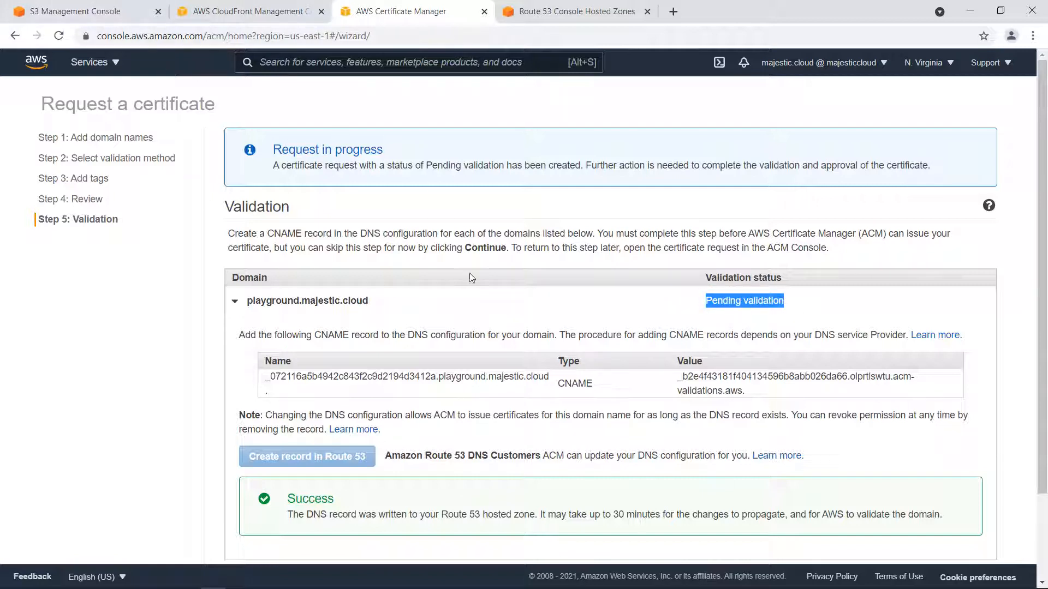
Start a new S3 bucket and name it playground.majestic.cloud.
click(78, 10)
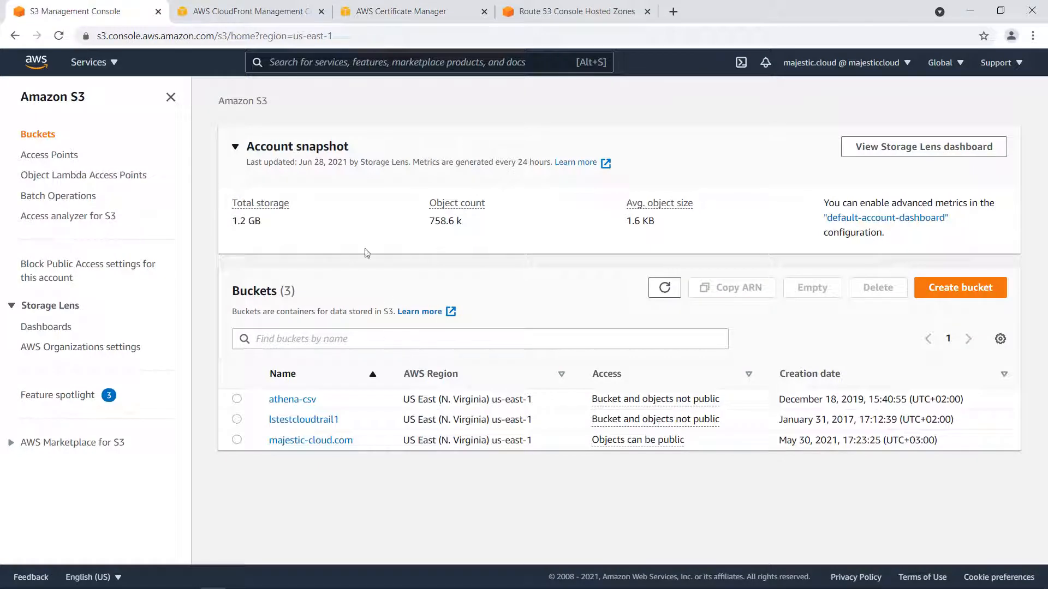
click(952, 287)
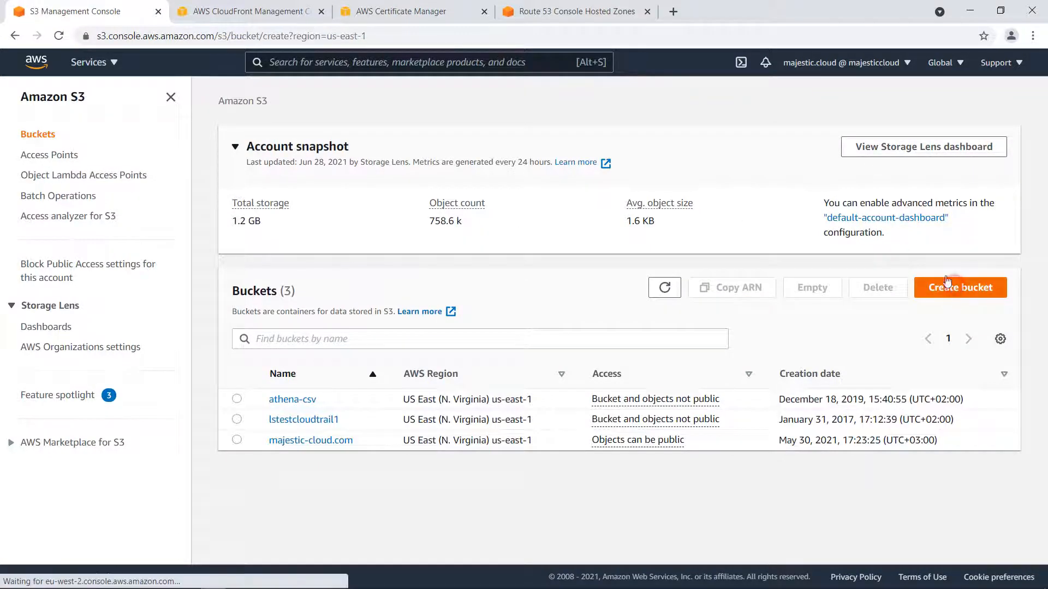
click(170, 266)
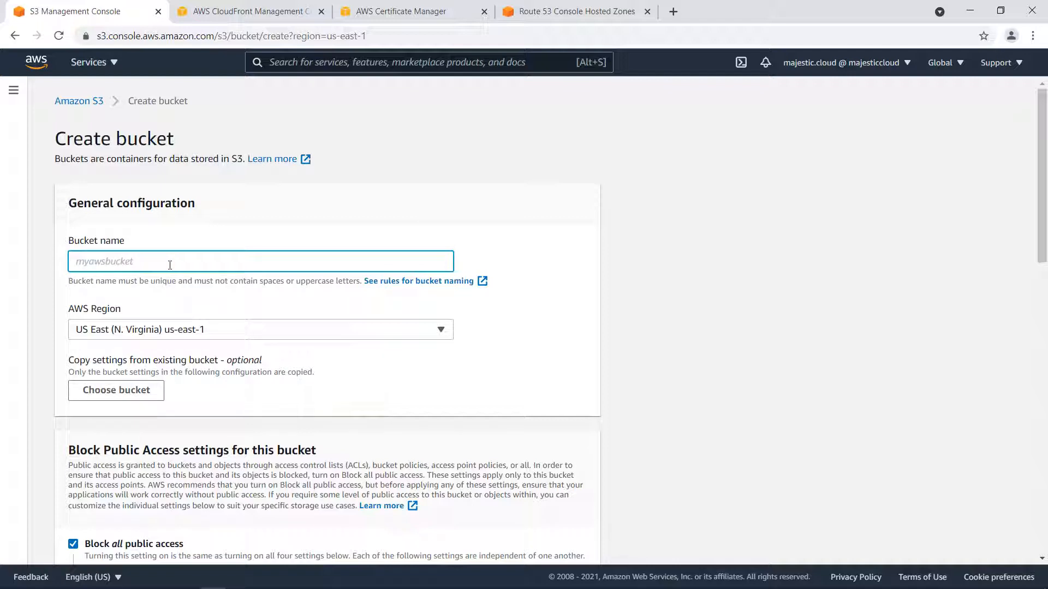
text(playground.majestic.cloud)
Turn off blocking of all public access, acknowledge that objects may become public, and create the bucket.
scroll(164, 289, down, 2)
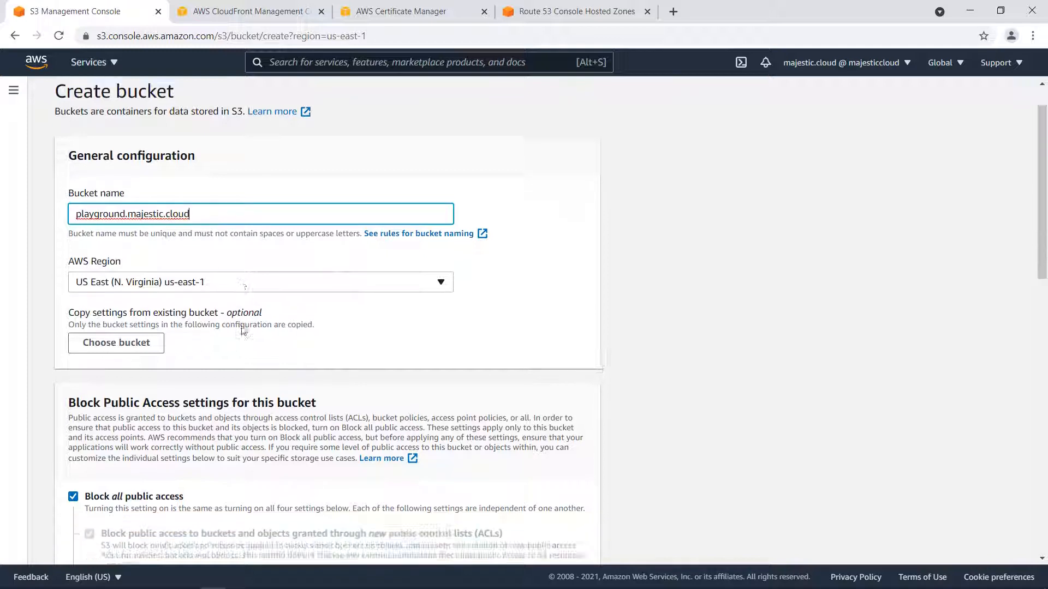
scroll(129, 268, down, 1)
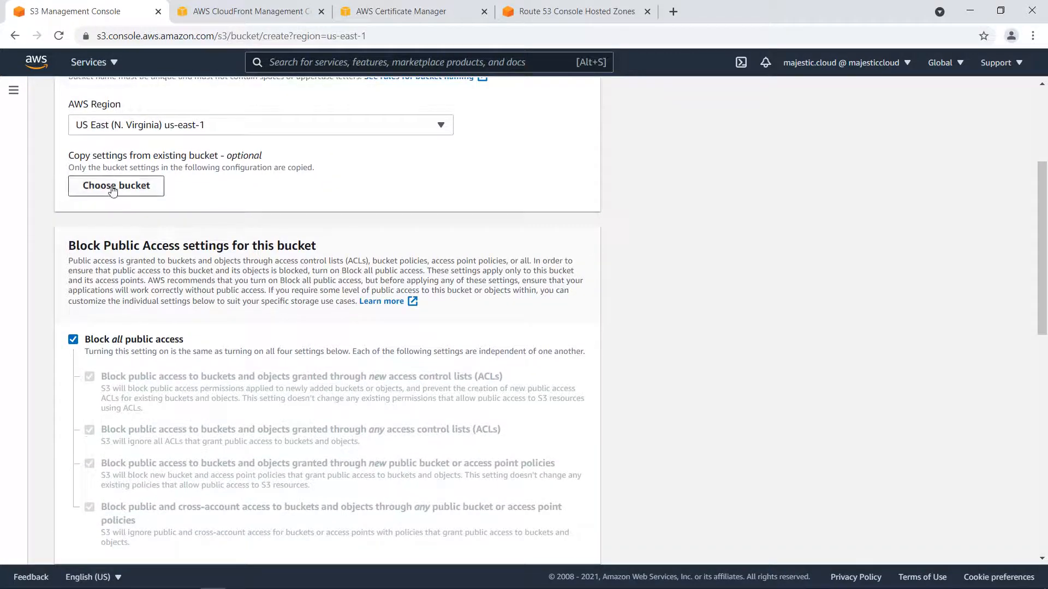
scroll(103, 187, down, 3)
scroll(56, 213, up, 1)
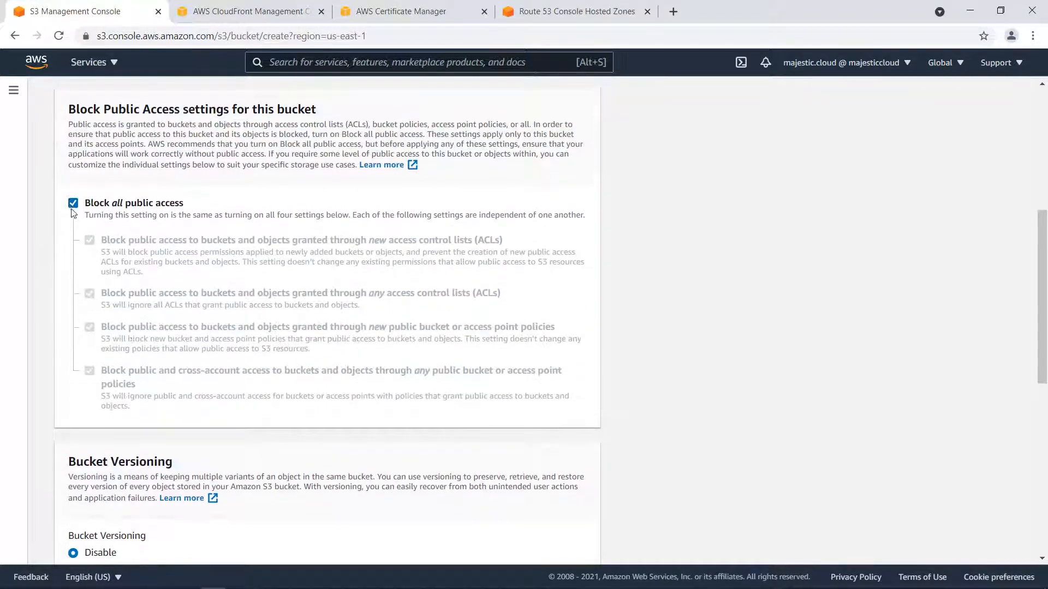
click(74, 203)
scroll(130, 215, down, 1)
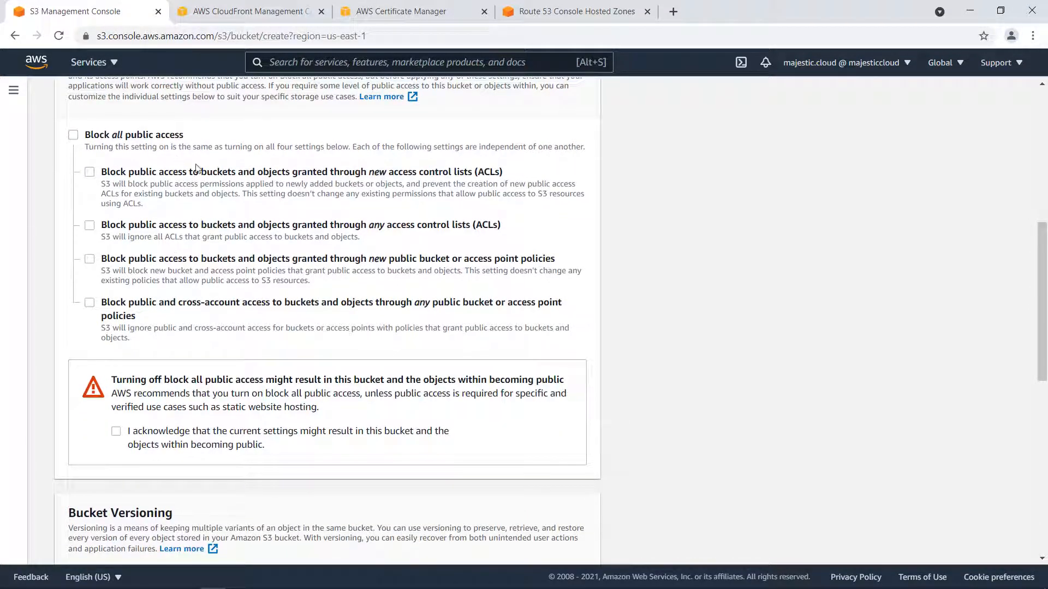
click(115, 432)
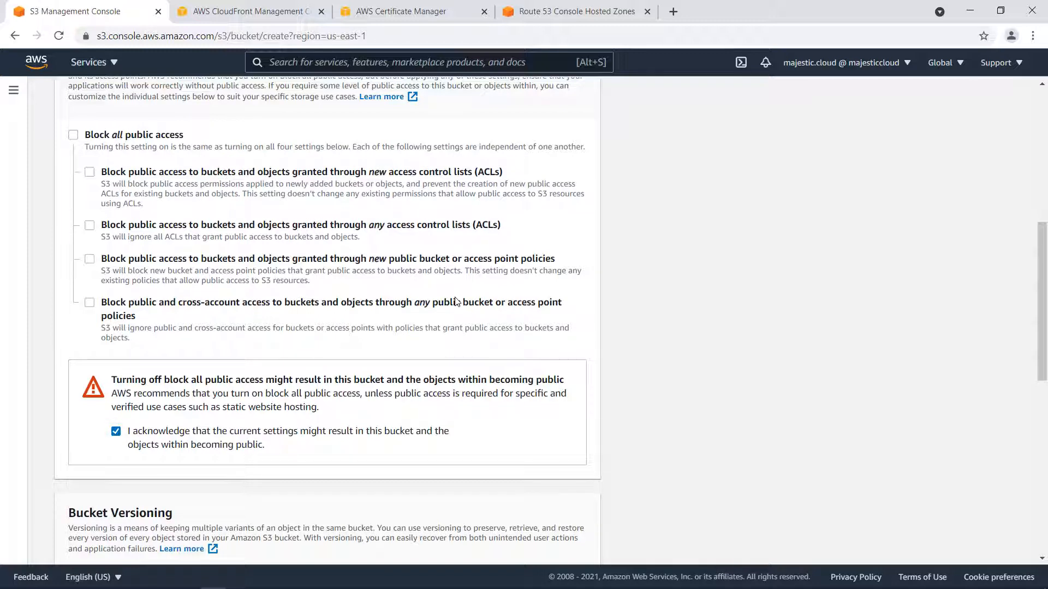
scroll(491, 328, down, 10)
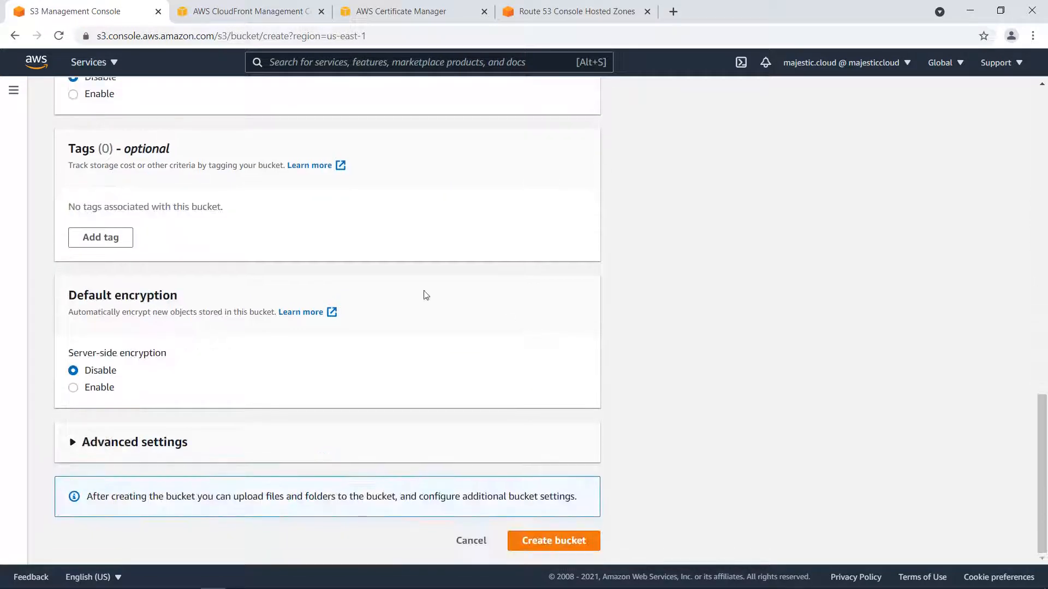
click(543, 540)
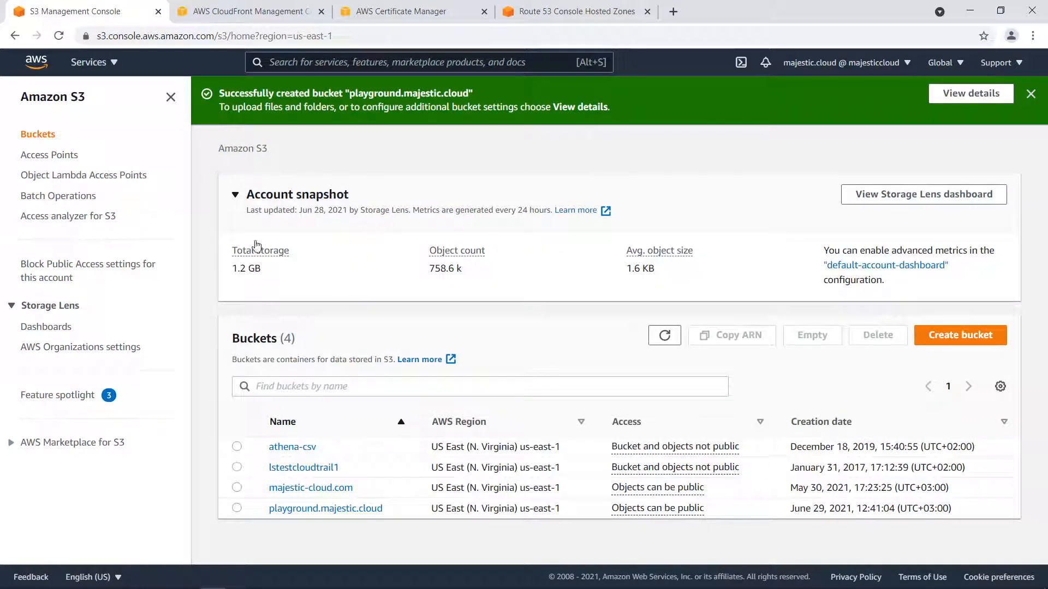
Open the playground.majestic.cloud bucket and add error.html and index.html from E:\Majestic.cloud\staticsite to a new upload.
click(313, 510)
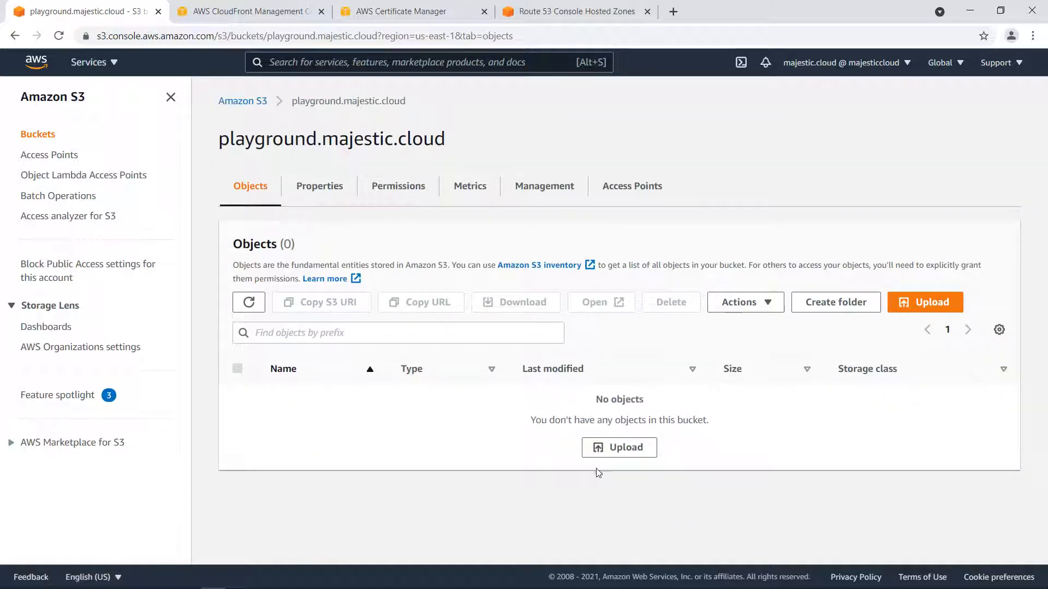
click(598, 450)
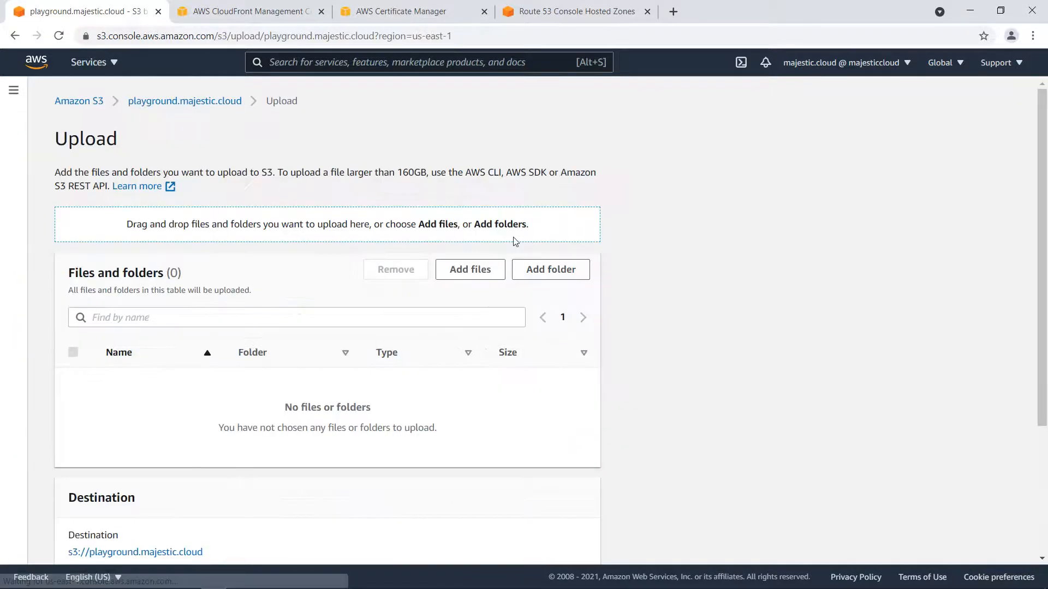
click(480, 283)
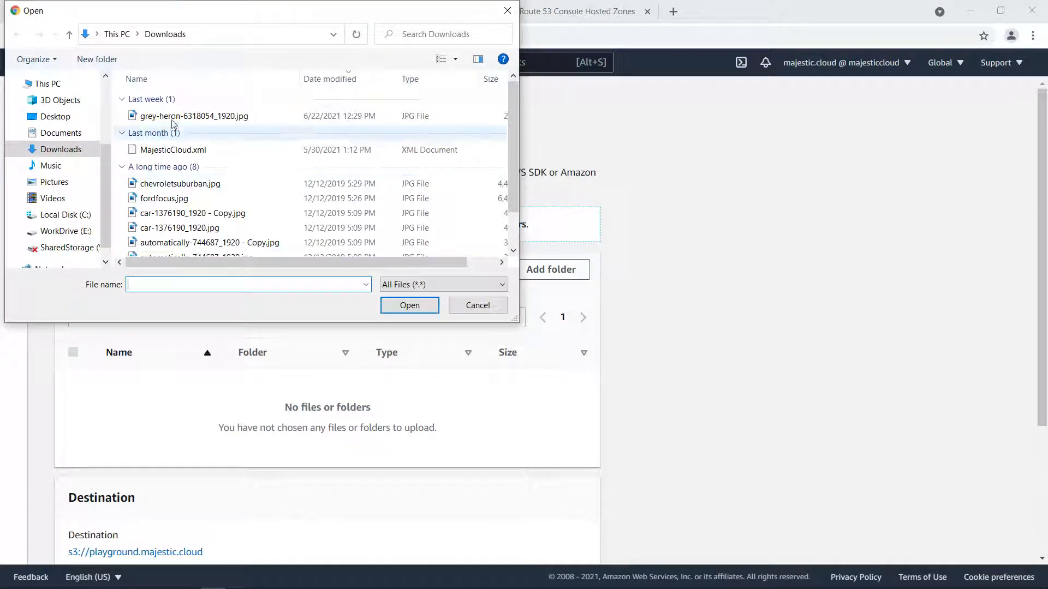
click(82, 232)
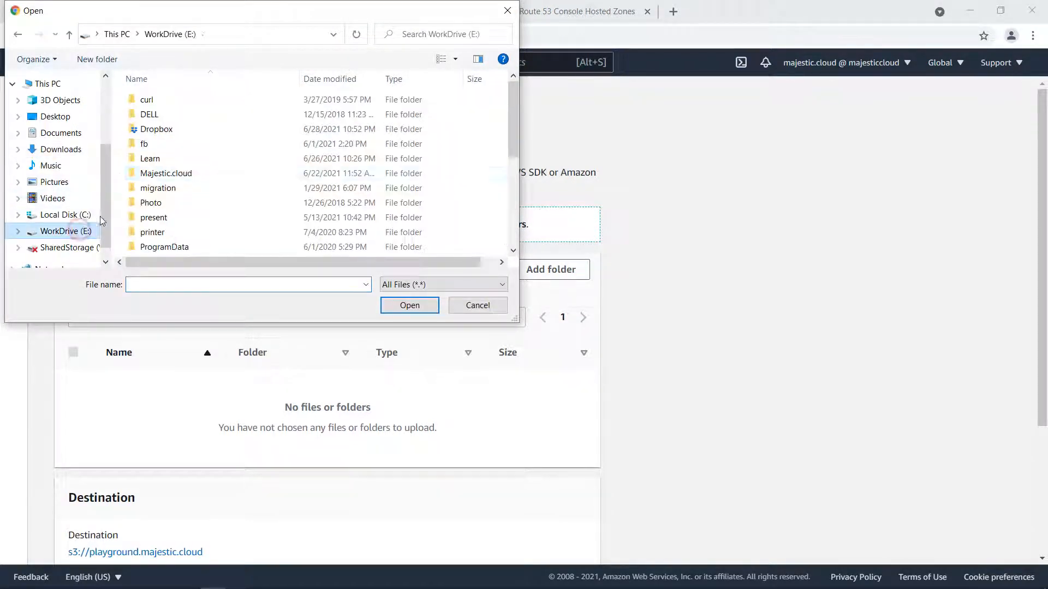
double_click(178, 174)
double_click(166, 144)
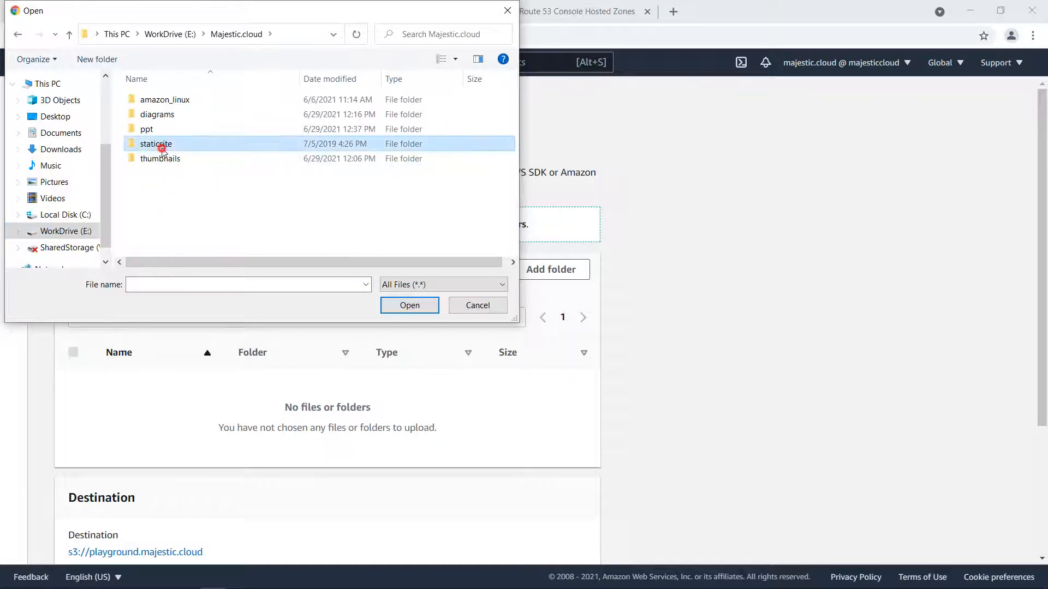
click(158, 100)
shift+click(164, 116)
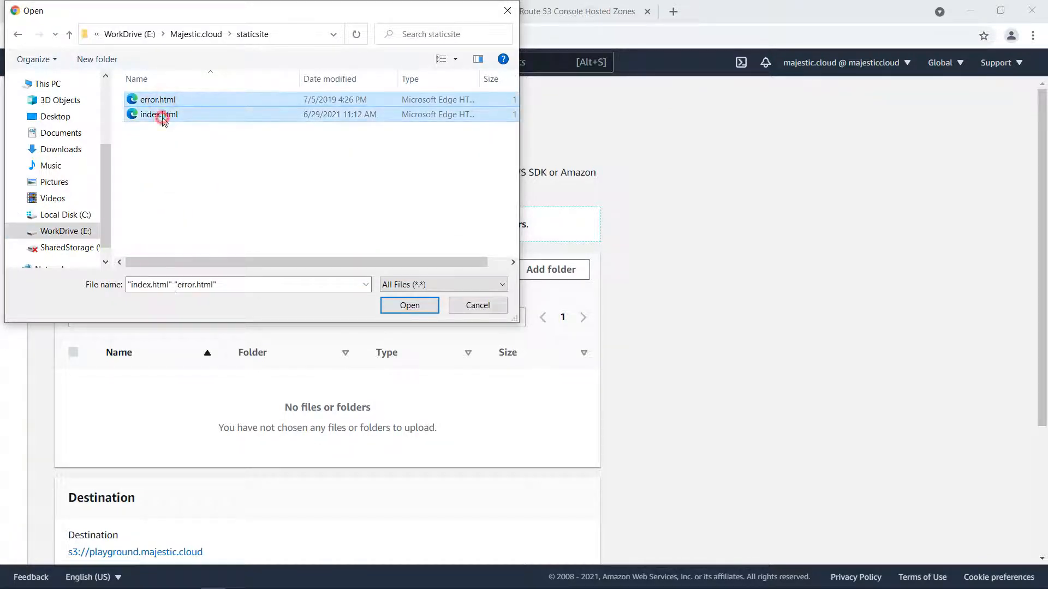
click(406, 305)
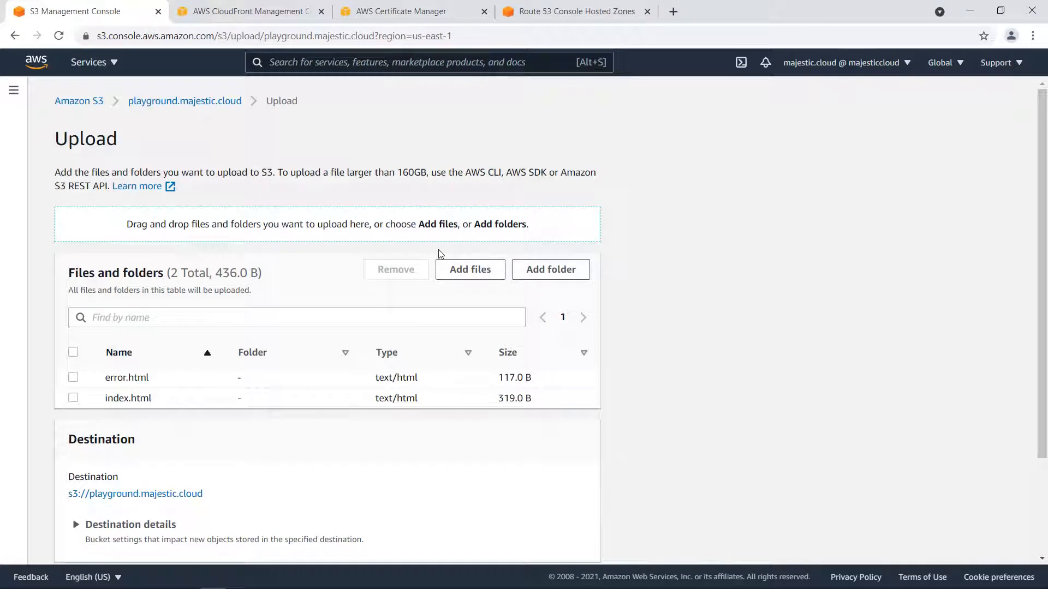
Upload error.html and index.html to the playground.majestic.cloud bucket and close the upload status.
scroll(485, 229, down, 3)
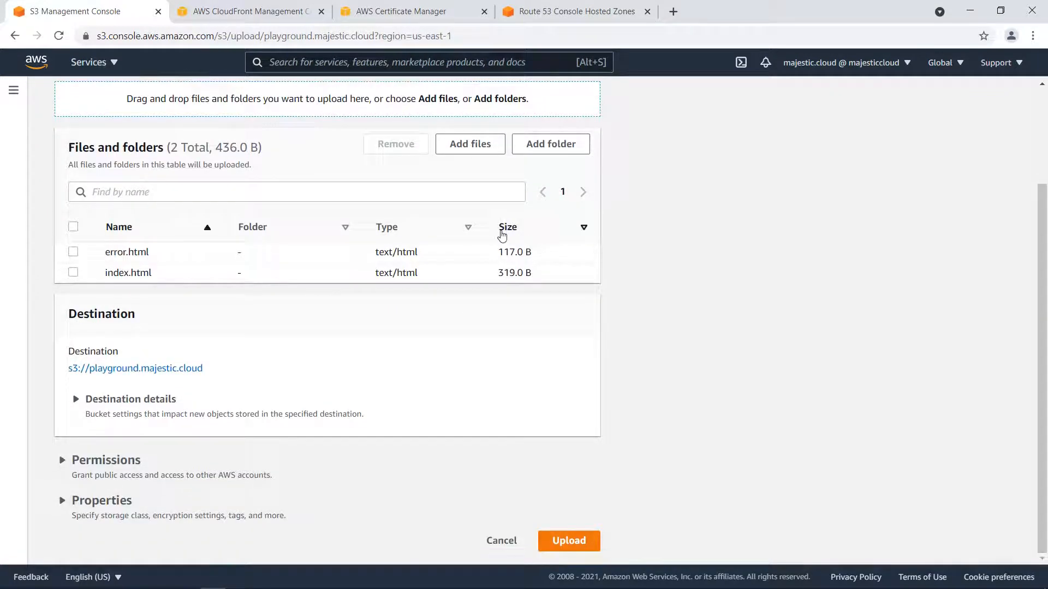
click(570, 540)
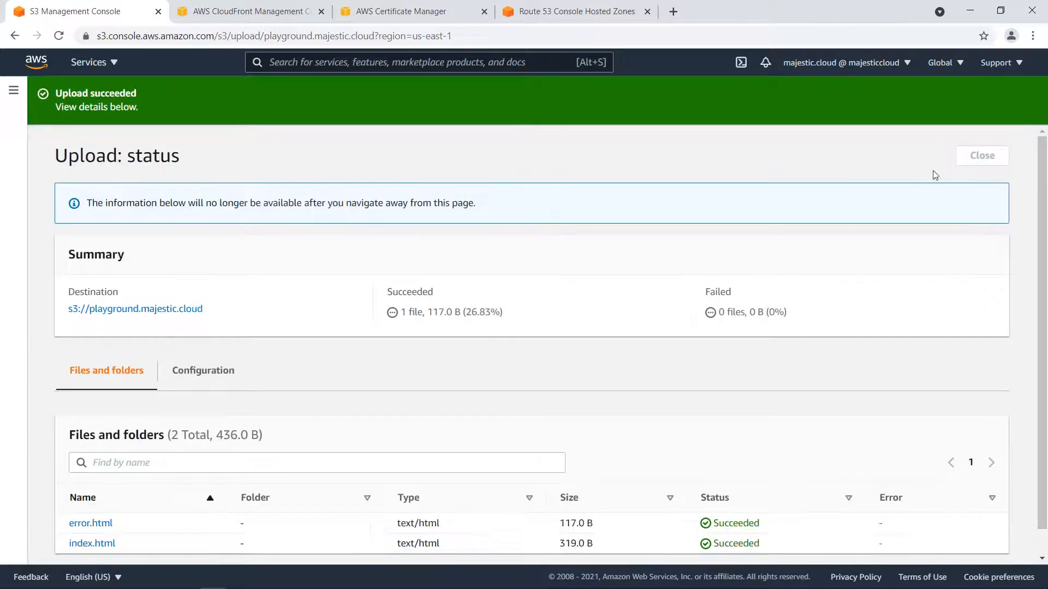
click(980, 160)
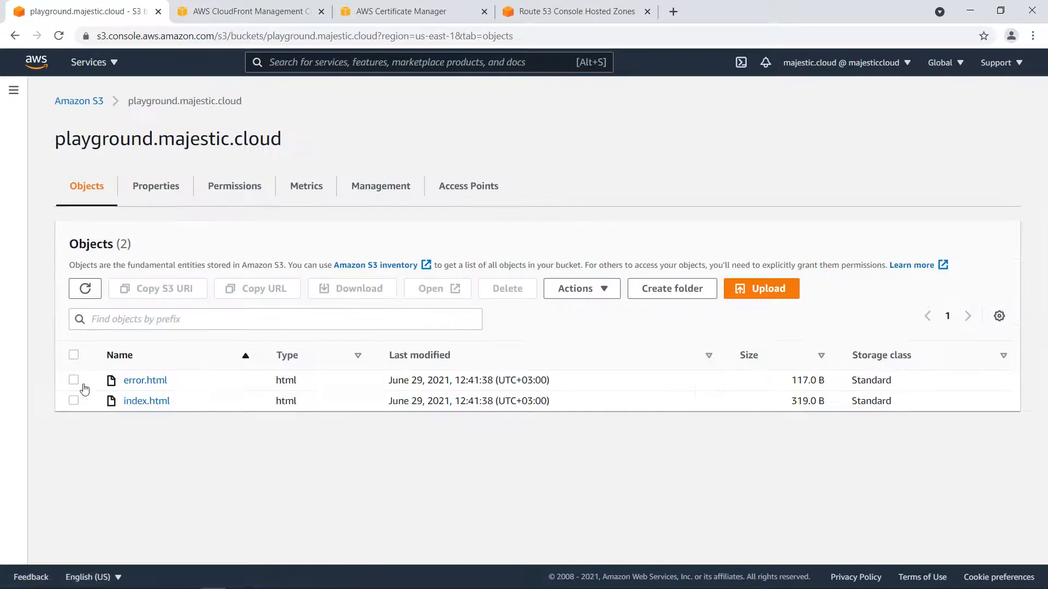
Make error.html and index.html in the bucket public and close the status page.
click(73, 380)
click(74, 400)
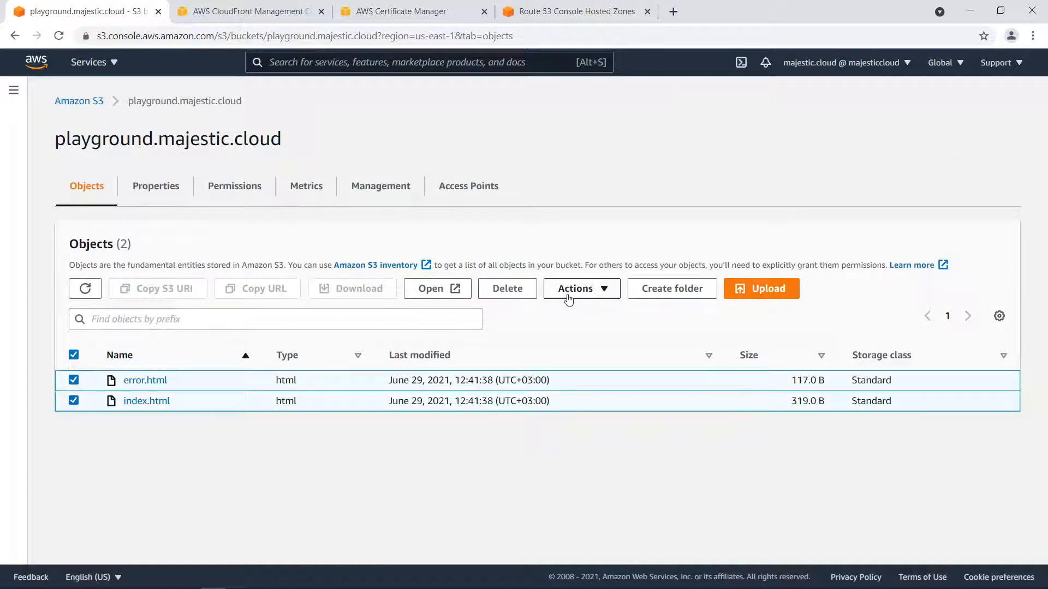
click(593, 293)
scroll(600, 395, down, 3)
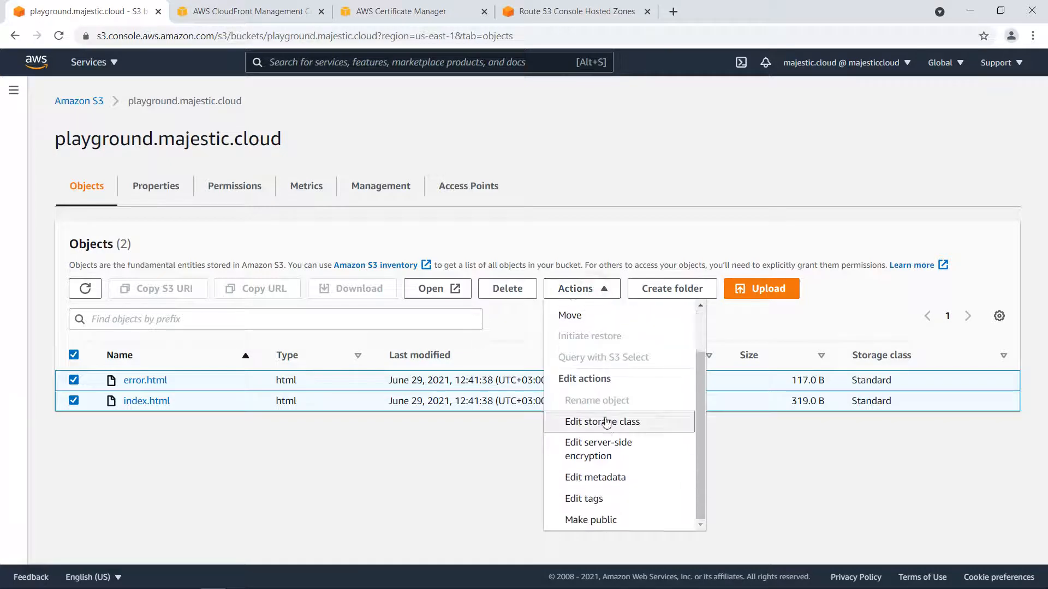
click(598, 517)
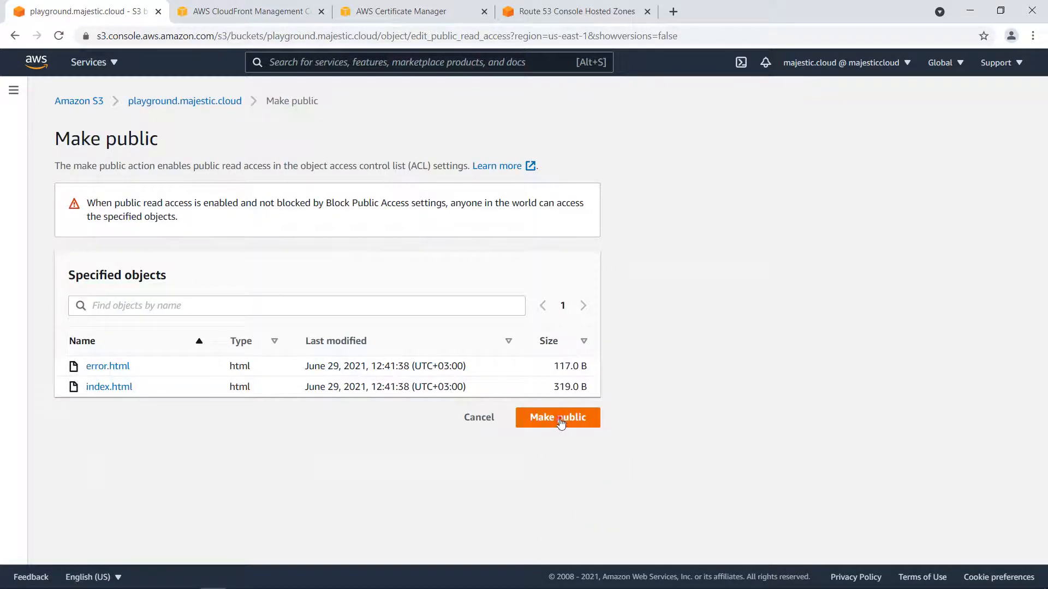
click(559, 417)
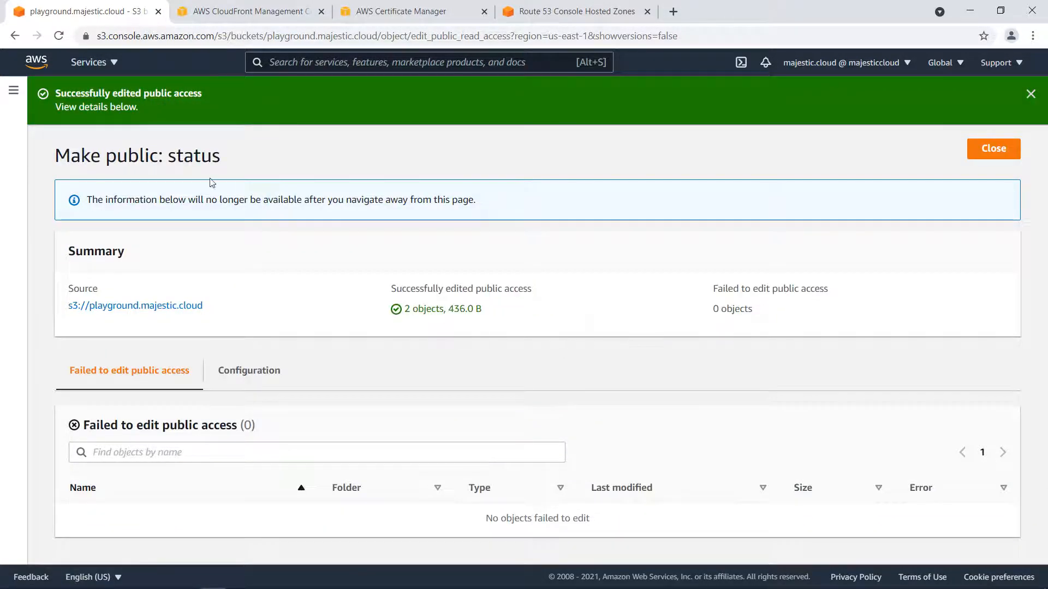
click(985, 155)
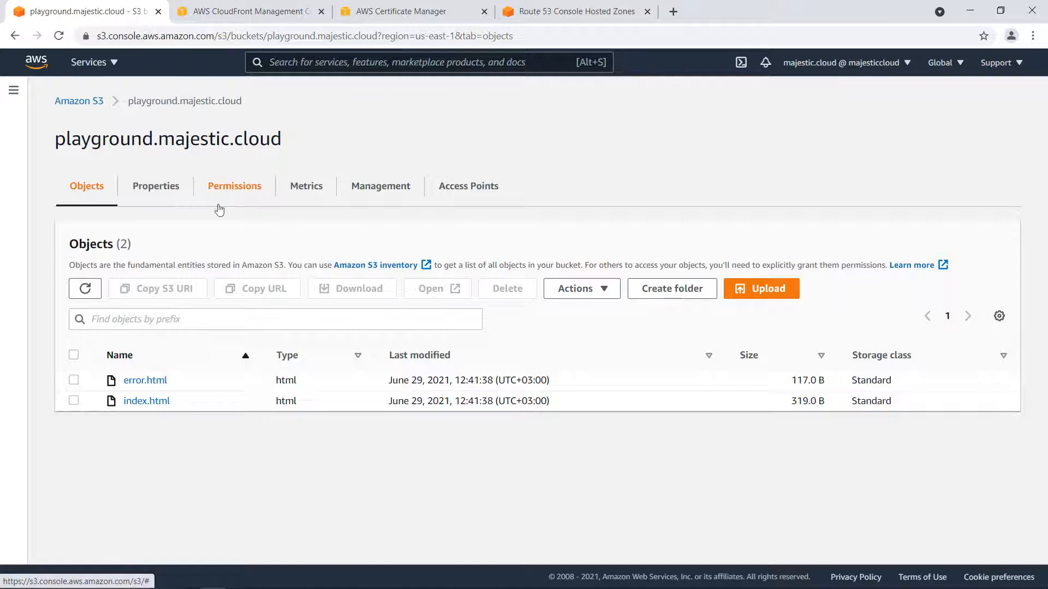
Switch to CloudFront and start a new web distribution with the playground.majestic.cloud S3 bucket as the origin domain.
click(225, 15)
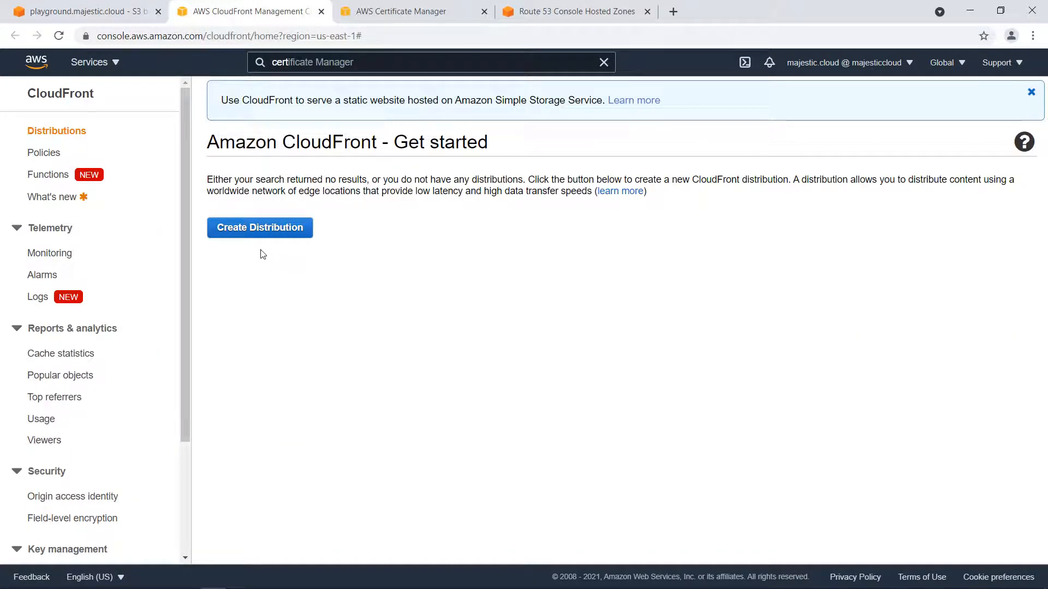
click(248, 236)
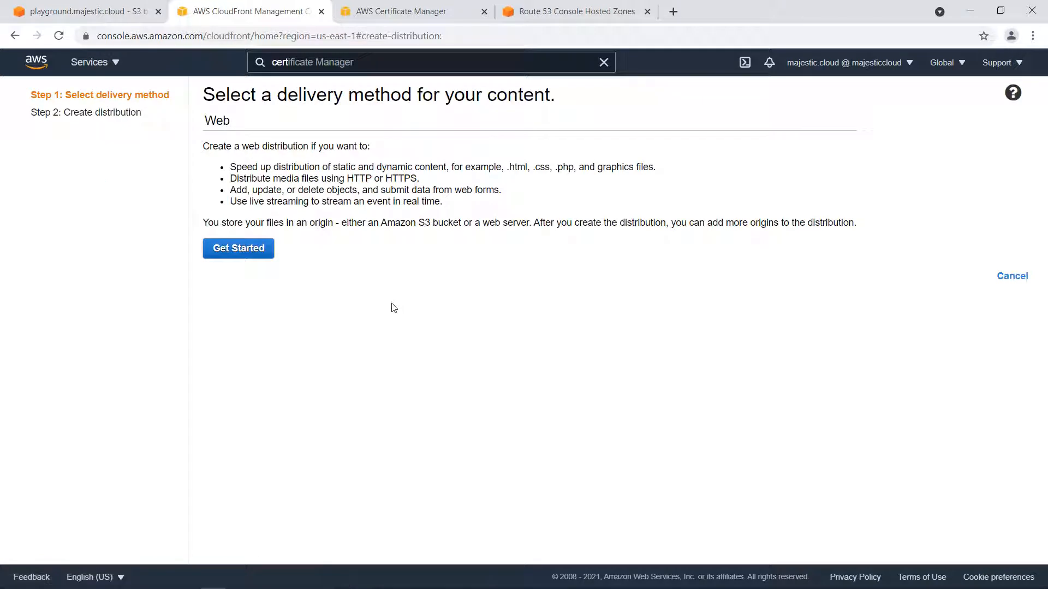
click(251, 246)
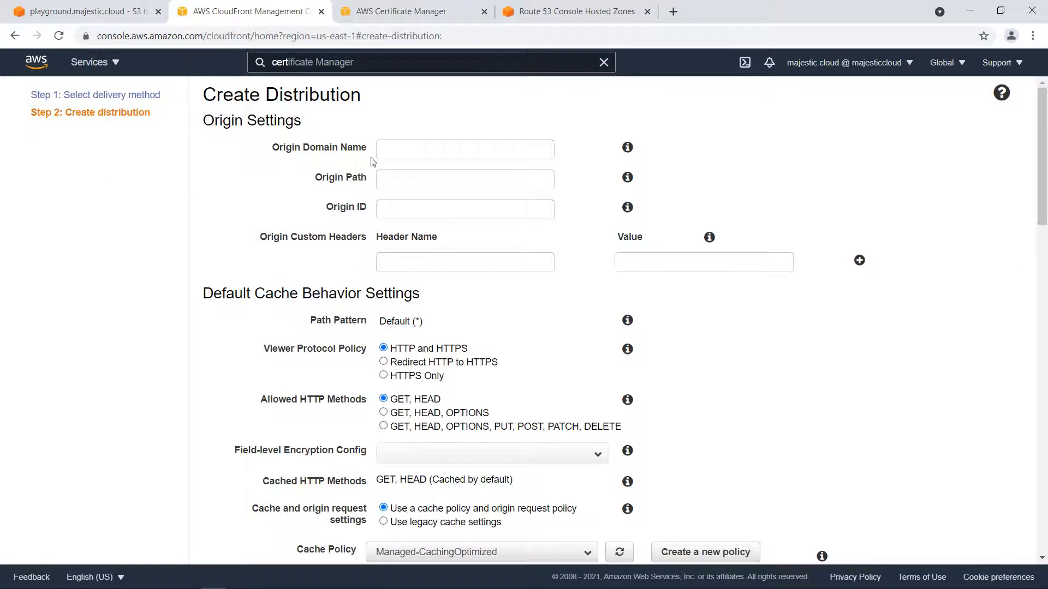
click(409, 148)
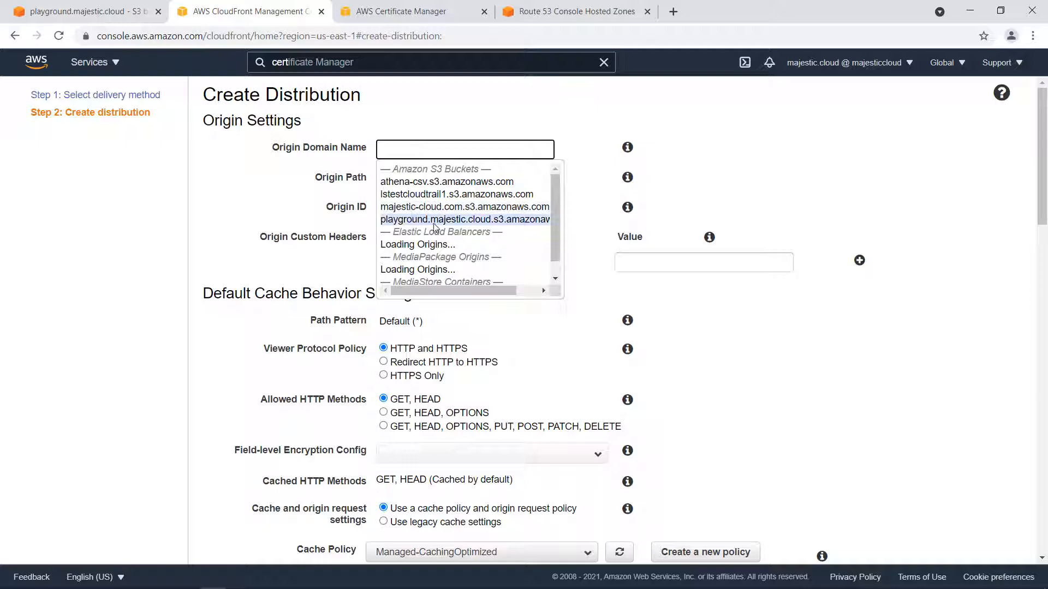
click(514, 221)
click(412, 177)
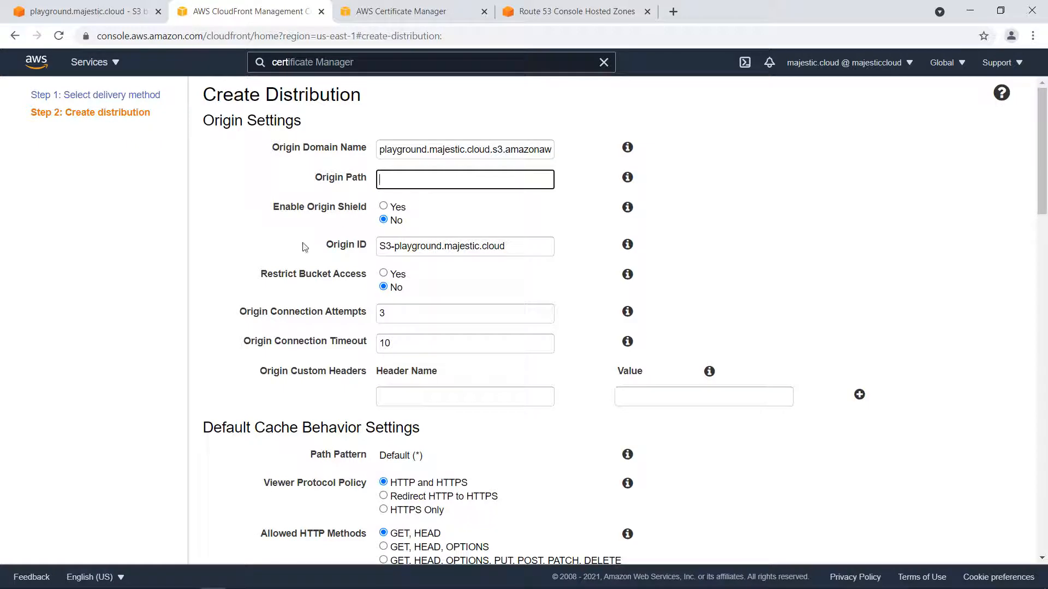
Set the default cache behavior's viewer protocol policy to Redirect HTTP to HTTPS.
scroll(304, 257, down, 1)
scroll(307, 260, down, 3)
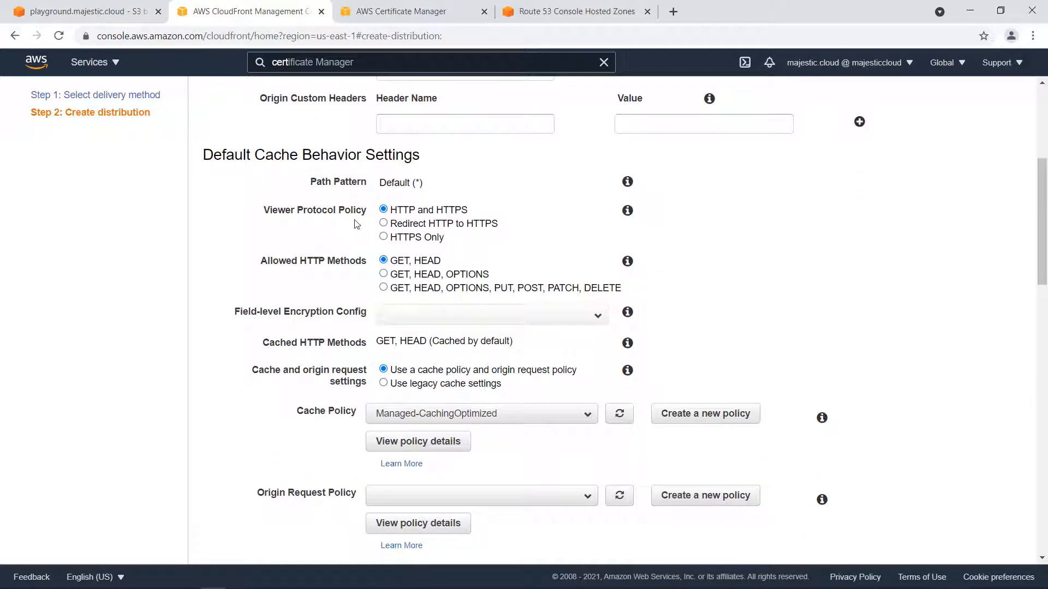
click(383, 224)
Enter playground.majestic.cloud as the distribution's alternate domain name (CNAME).
scroll(298, 271, down, 1)
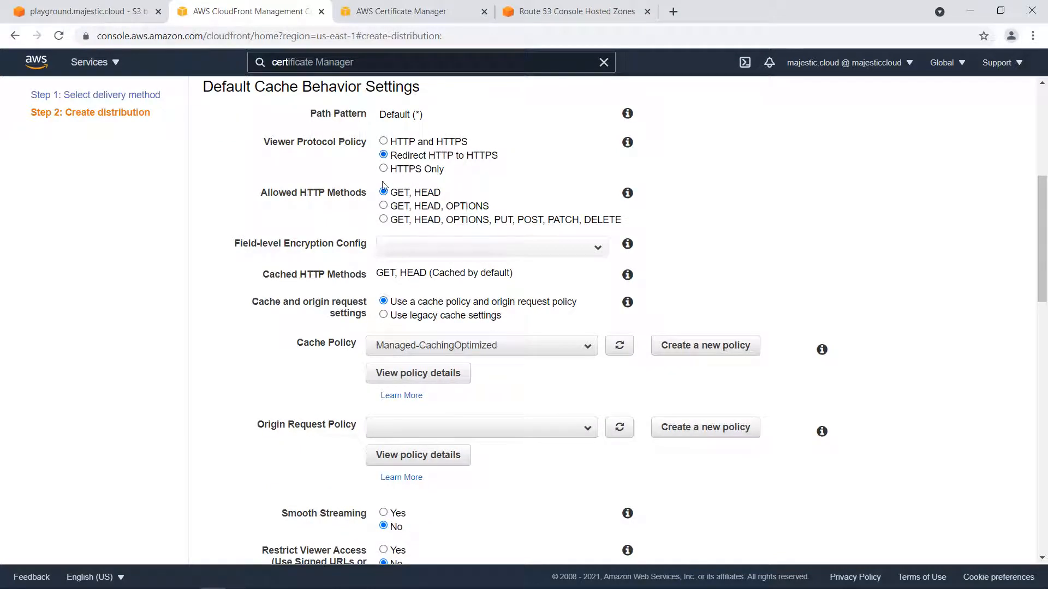
scroll(338, 233, down, 1)
scroll(308, 264, down, 4)
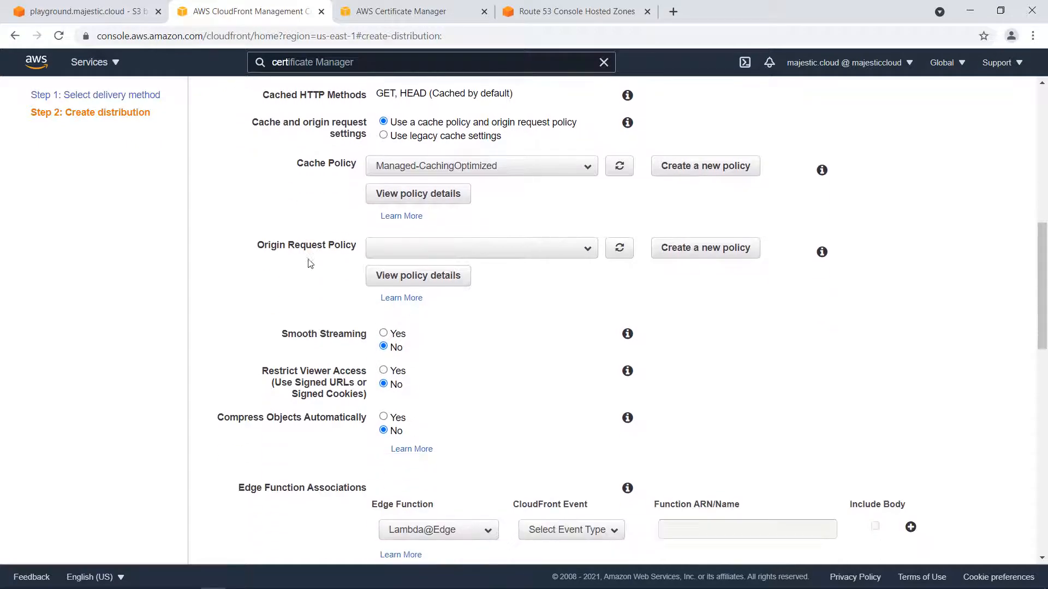
scroll(308, 264, down, 2)
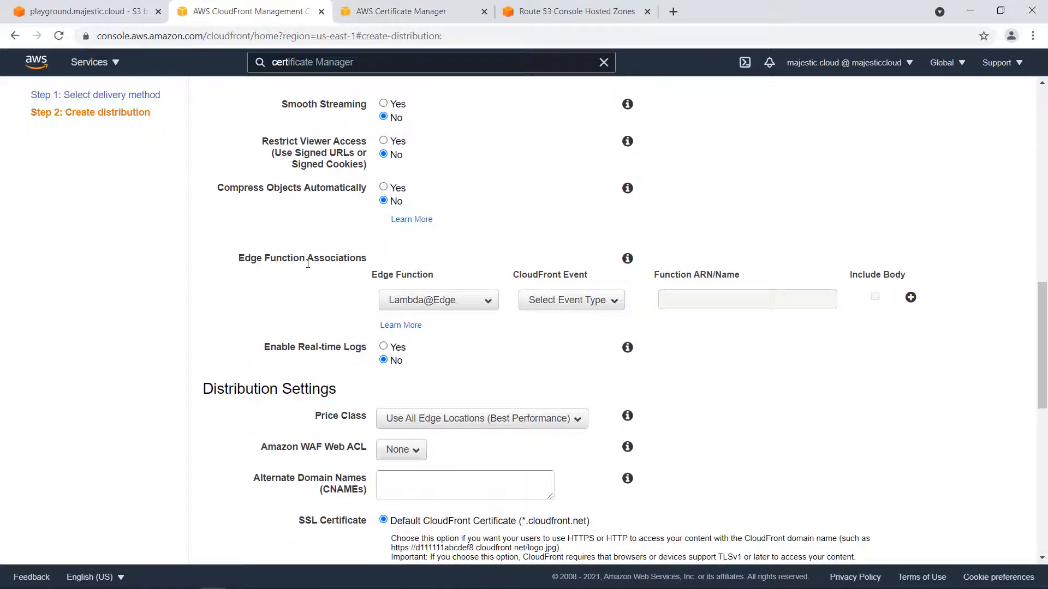
scroll(309, 267, down, 2)
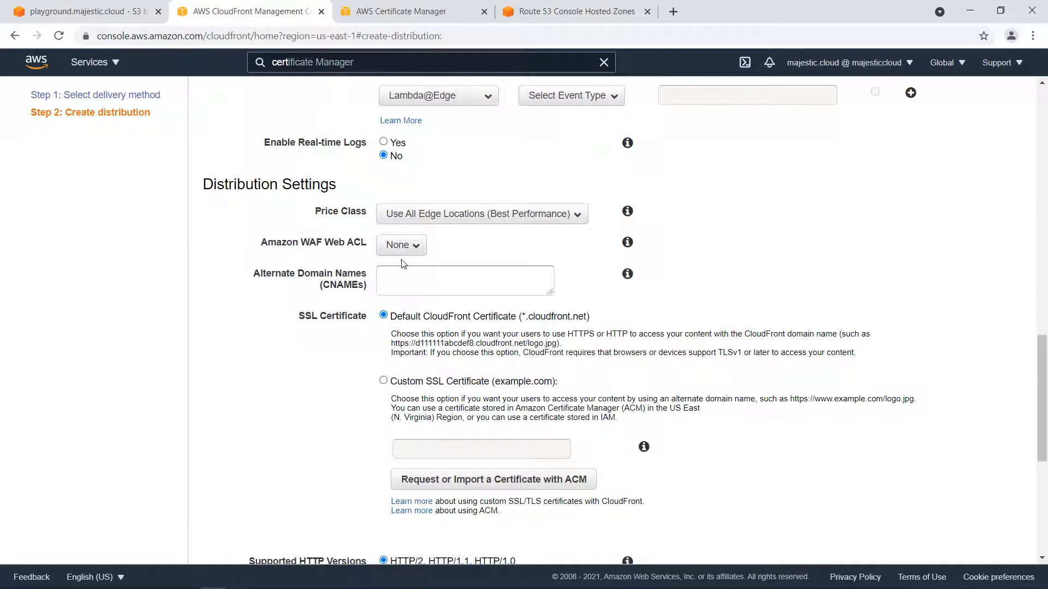
click(413, 283)
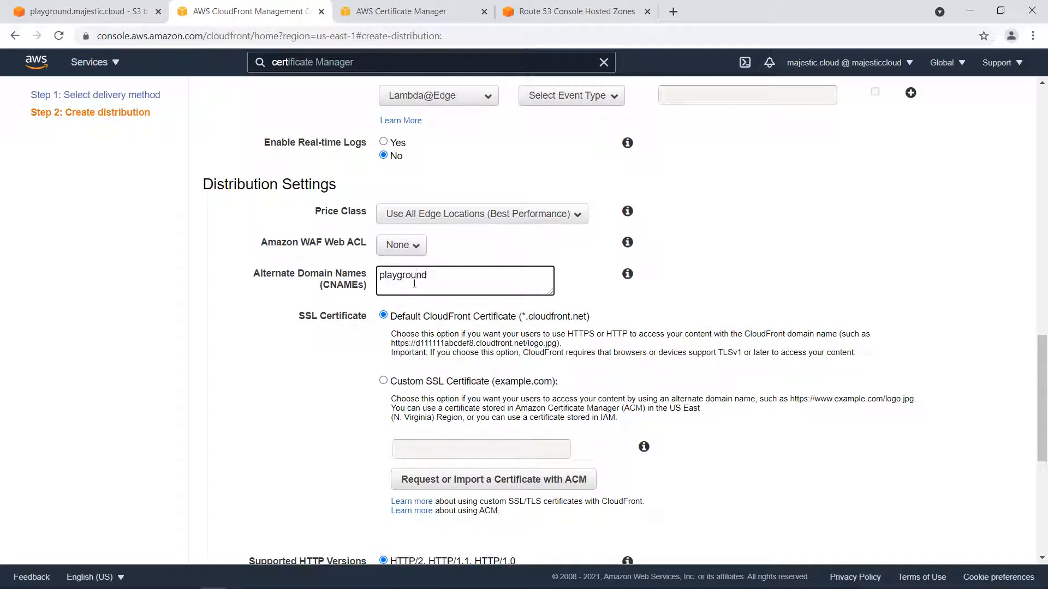
text(playground.majestic.cloud)
Use a custom SSL certificate for the distribution and choose the playground.majestic.cloud certificate.
click(383, 382)
scroll(375, 356, down, 1)
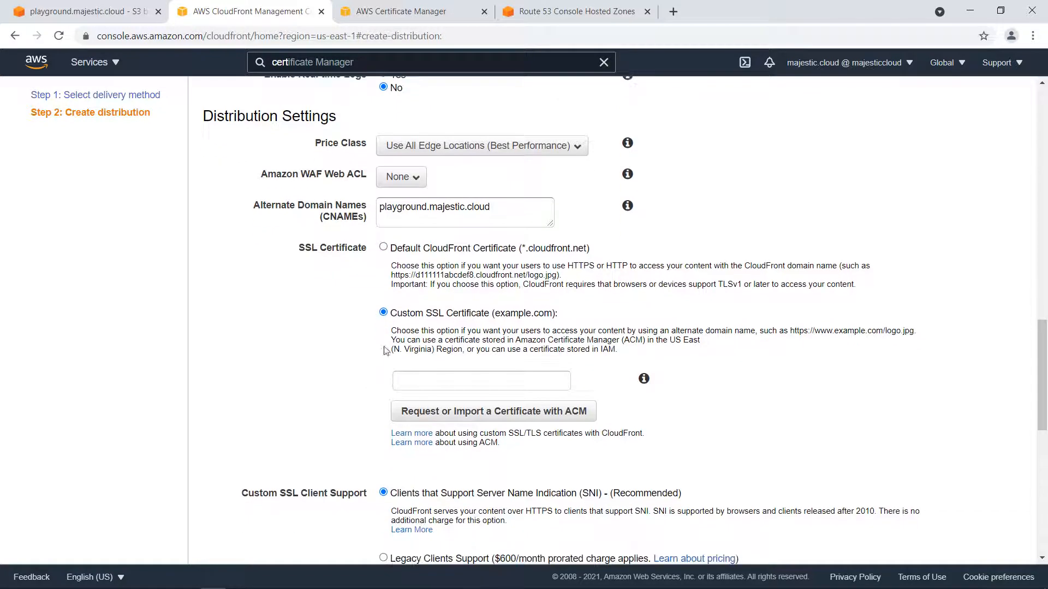
scroll(445, 287, down, 1)
click(445, 312)
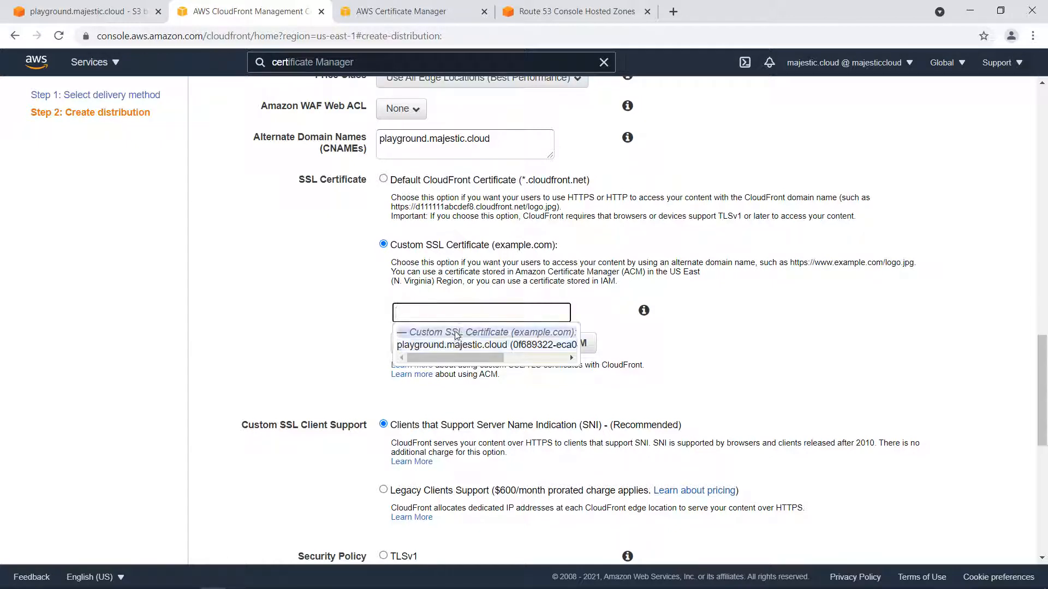
click(465, 350)
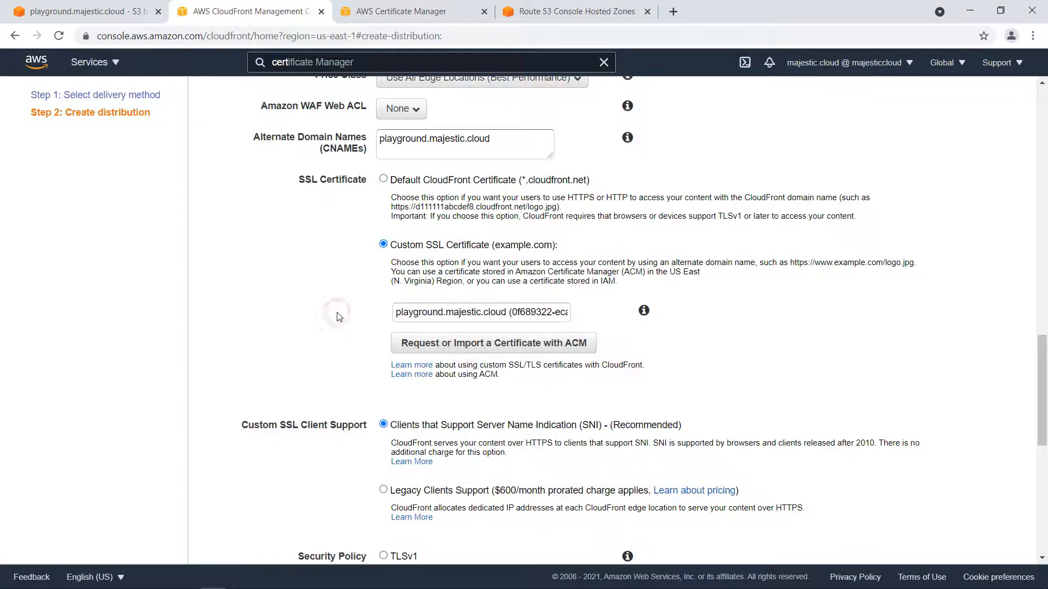
Set the default root object to index.html and create the distribution.
scroll(339, 317, down, 5)
scroll(351, 230, down, 3)
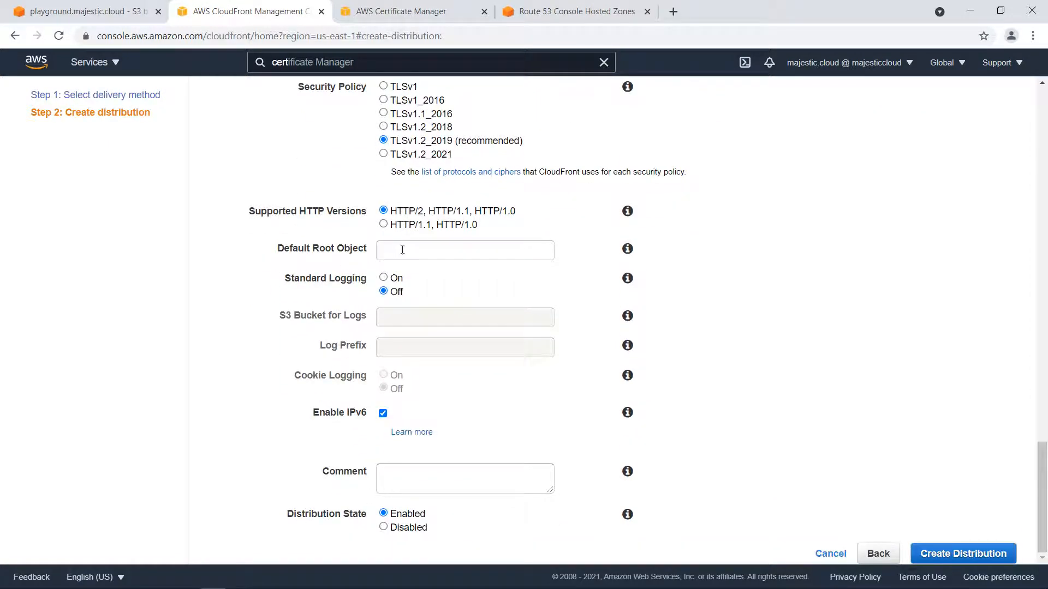
click(409, 246)
text(index.html)
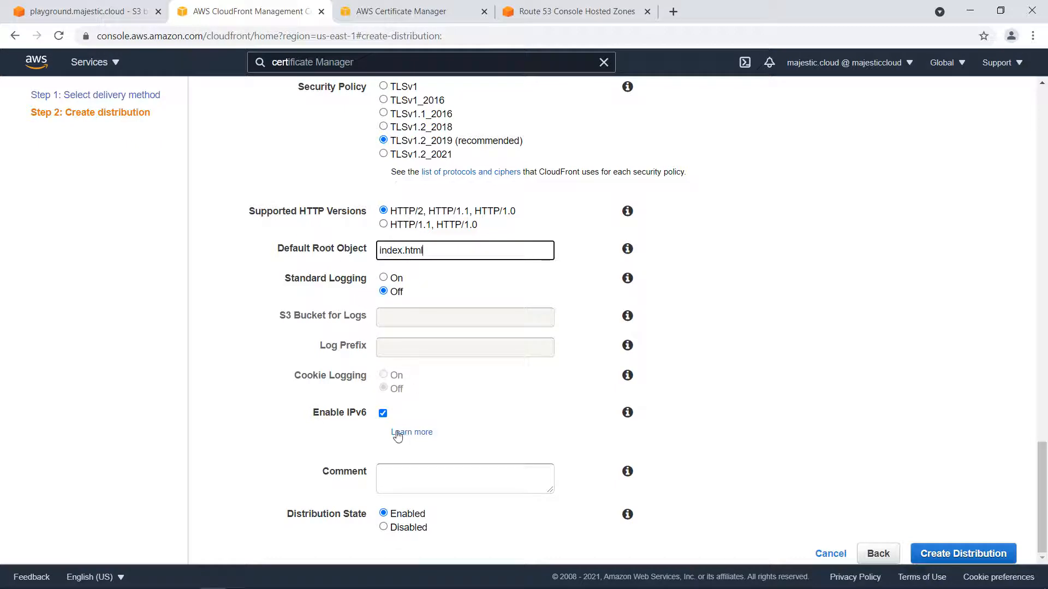
scroll(548, 407, up, 7)
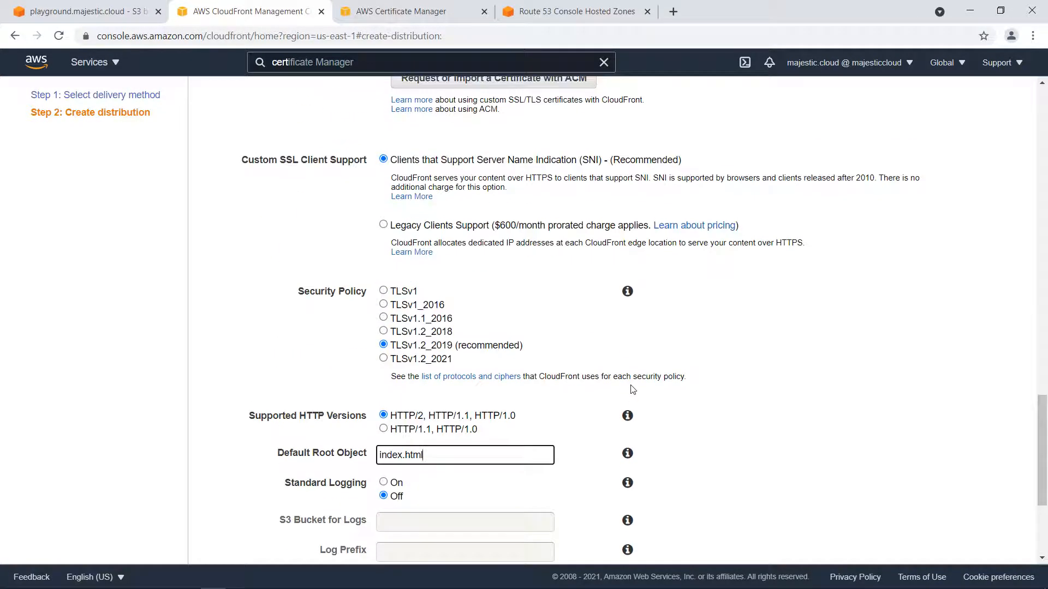
scroll(653, 387, down, 7)
scroll(653, 387, down, 1)
click(972, 550)
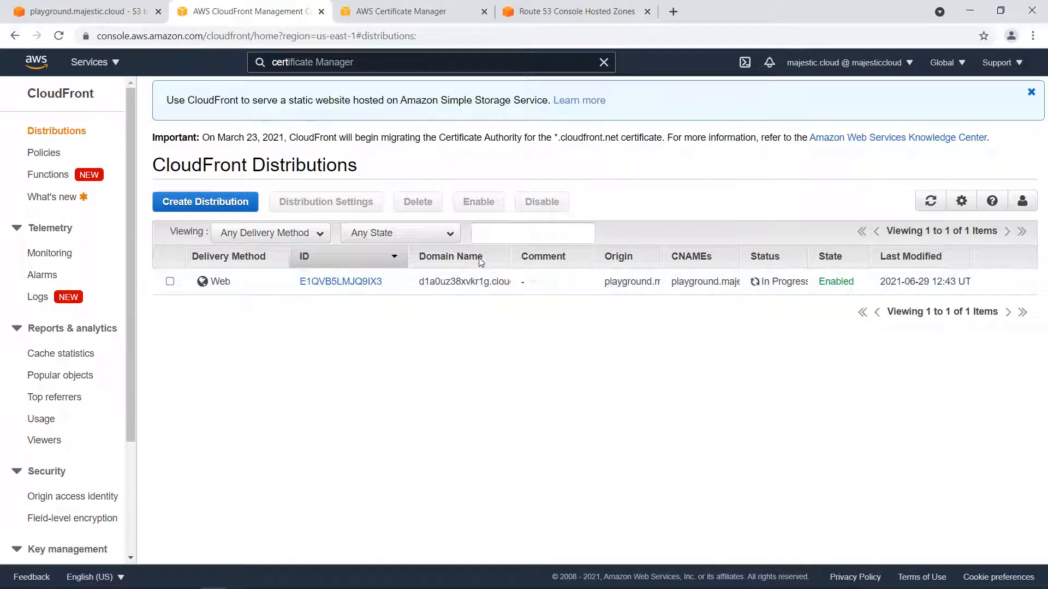
Check the new distribution's deployment status in CloudFront and the validation status of playground.majestic.cloud in Certificate Manager.
click(808, 259)
double_click(808, 256)
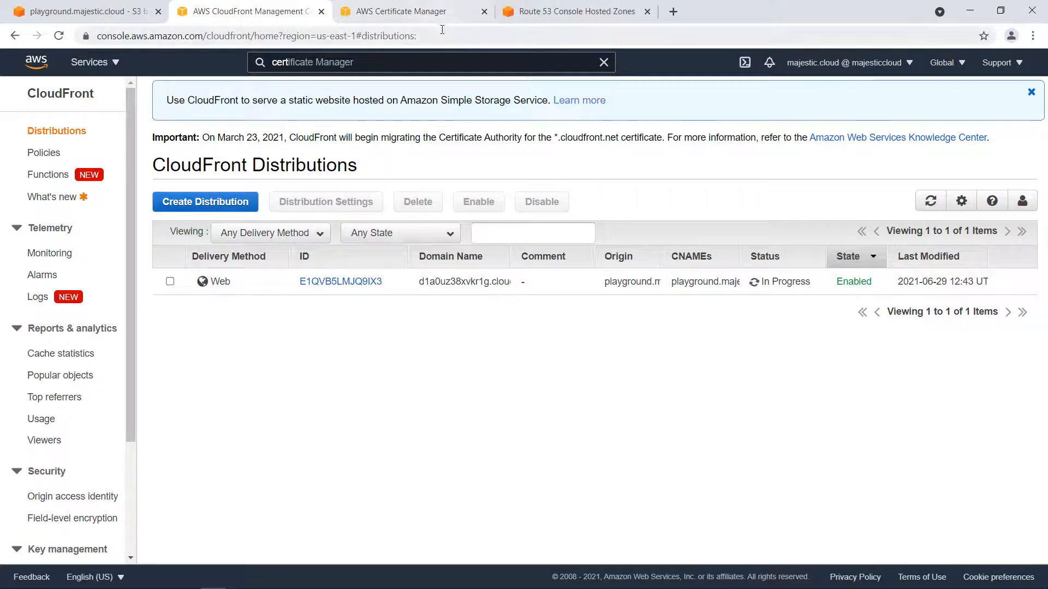
click(414, 11)
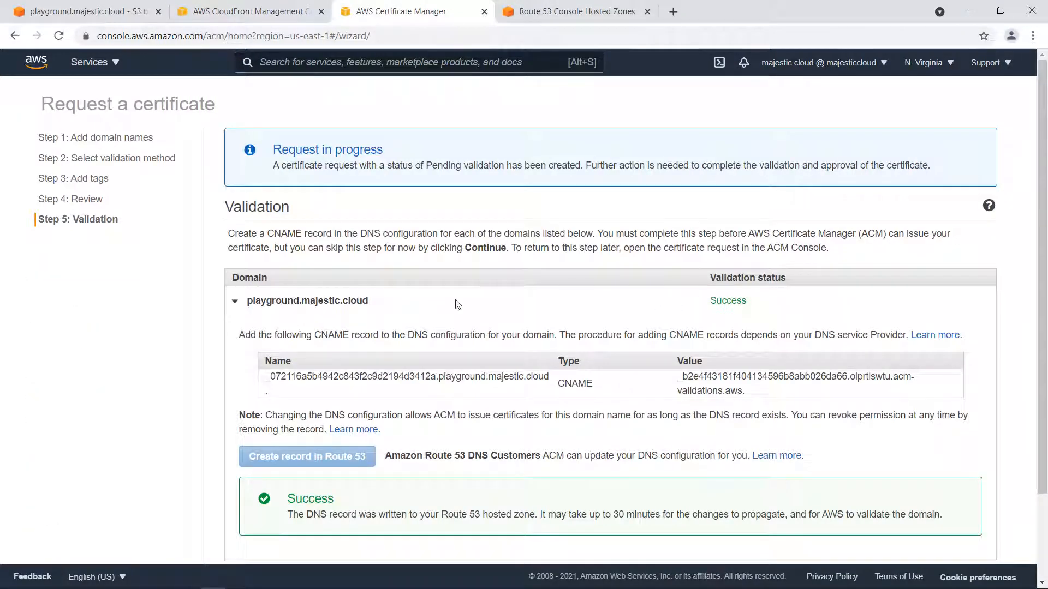
click(244, 304)
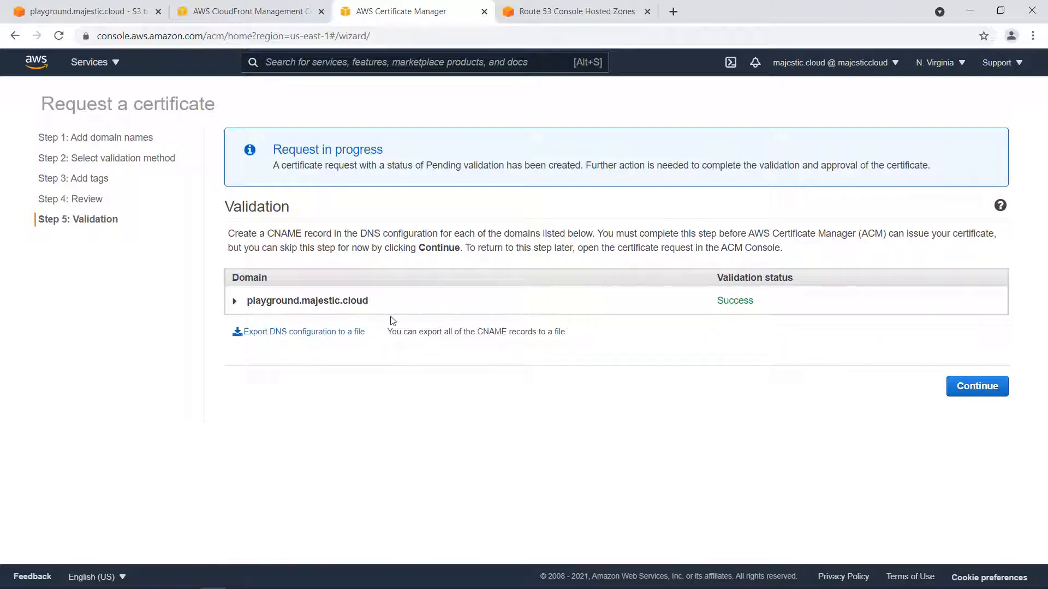
drag(712, 300, 774, 304)
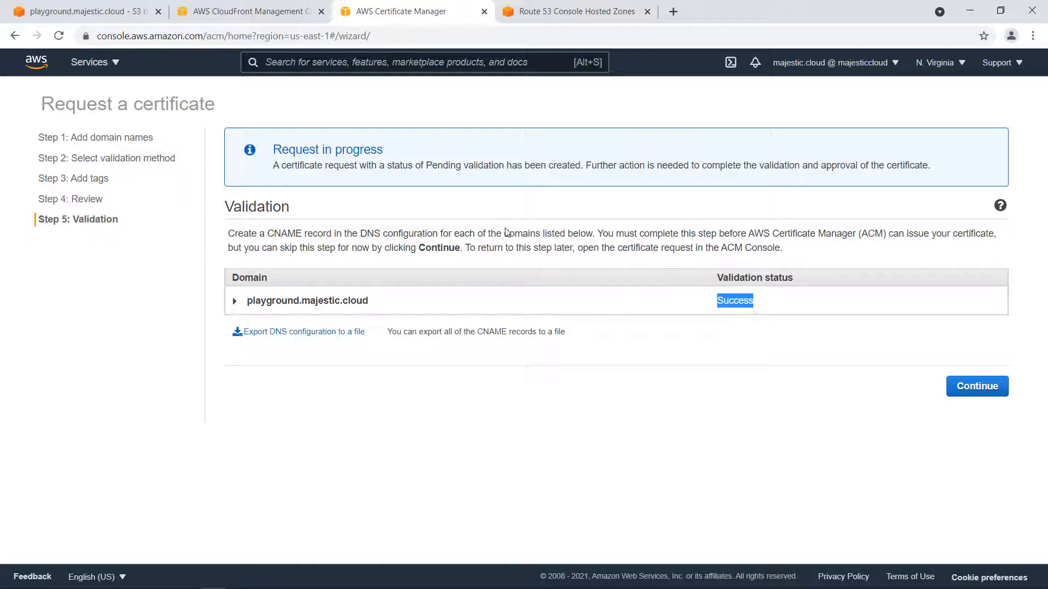
click(248, 10)
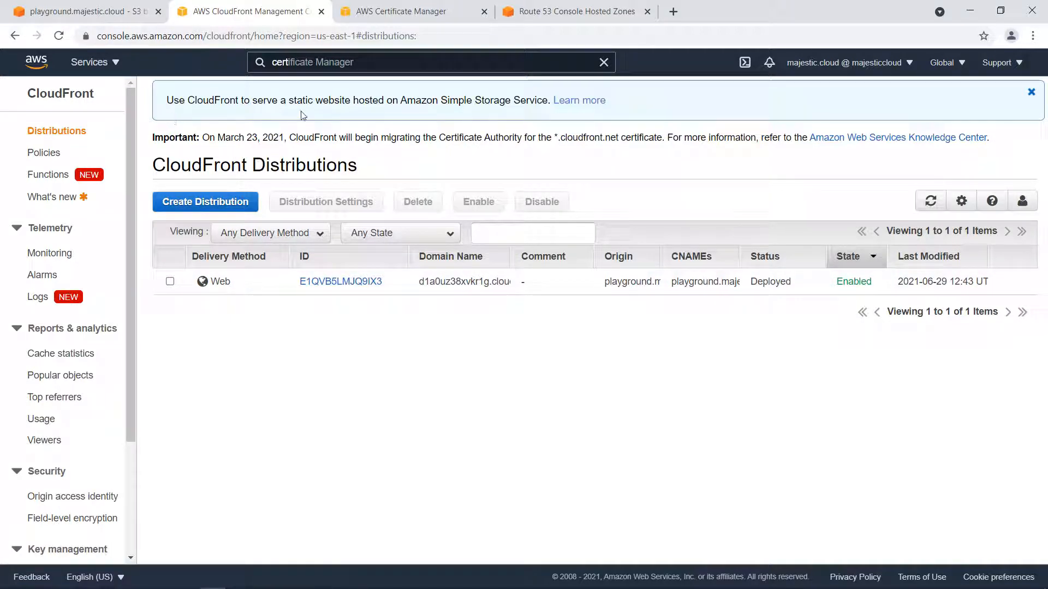
Create an alias A record in the Route 53 hosted zone playground.majestic.cloud that routes traffic to the CloudFront distribution d1a0uz38xvkr1g.cloudfront.net.
click(568, 12)
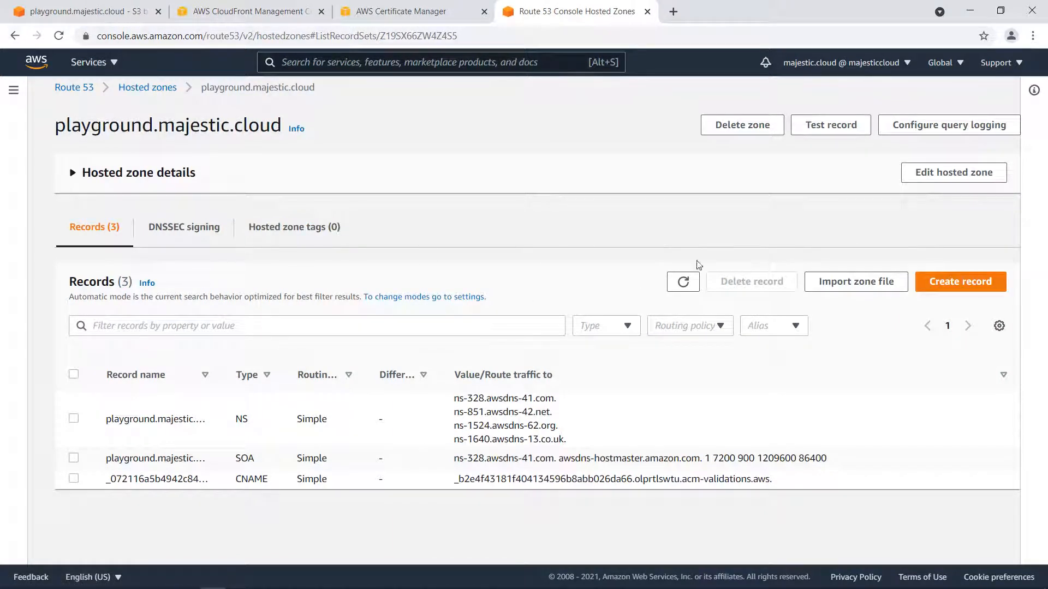
click(961, 281)
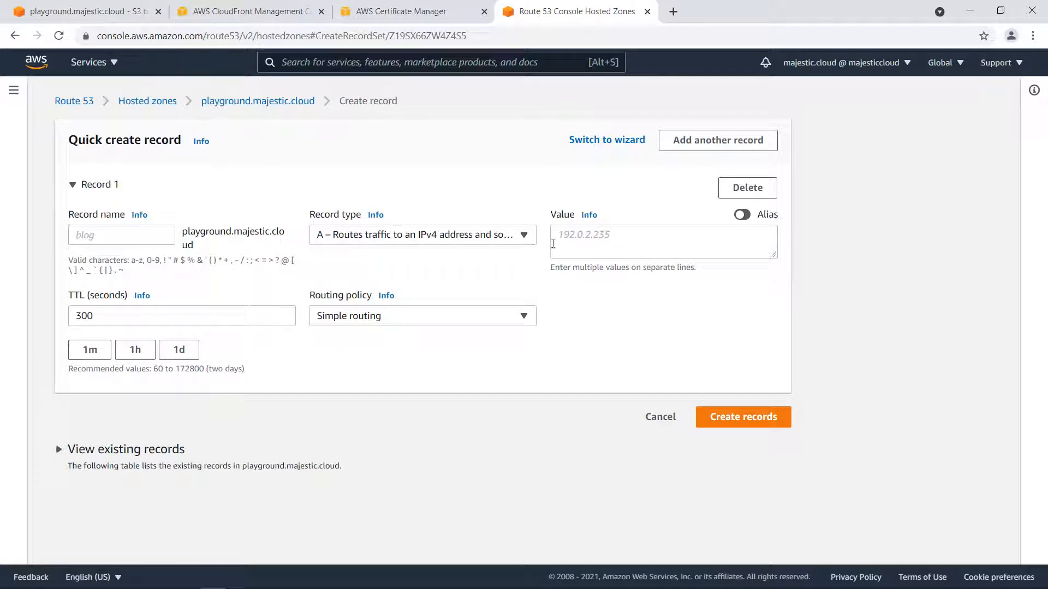
click(741, 214)
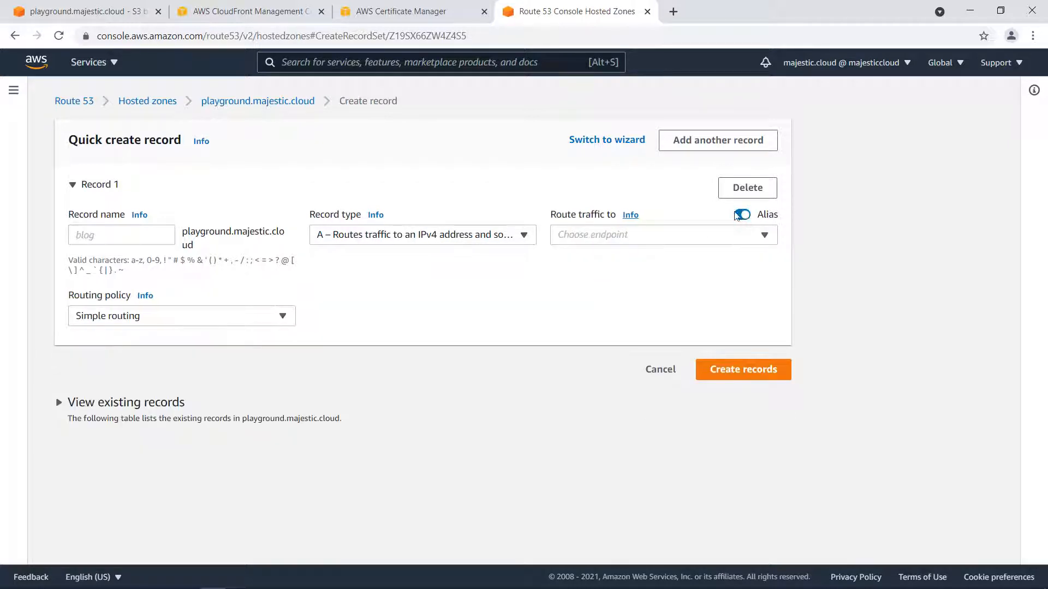
click(597, 240)
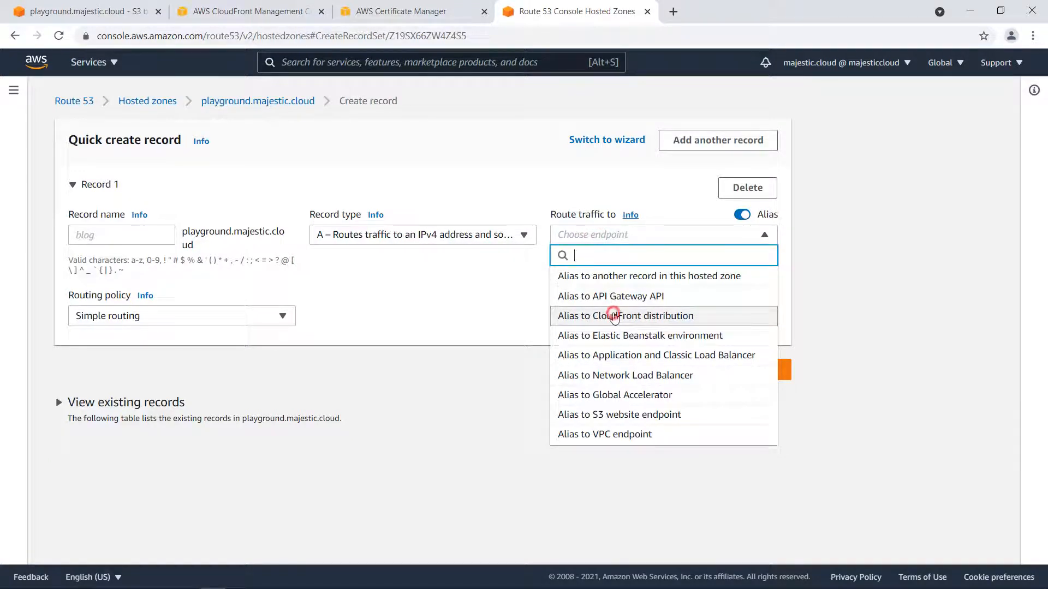
click(612, 315)
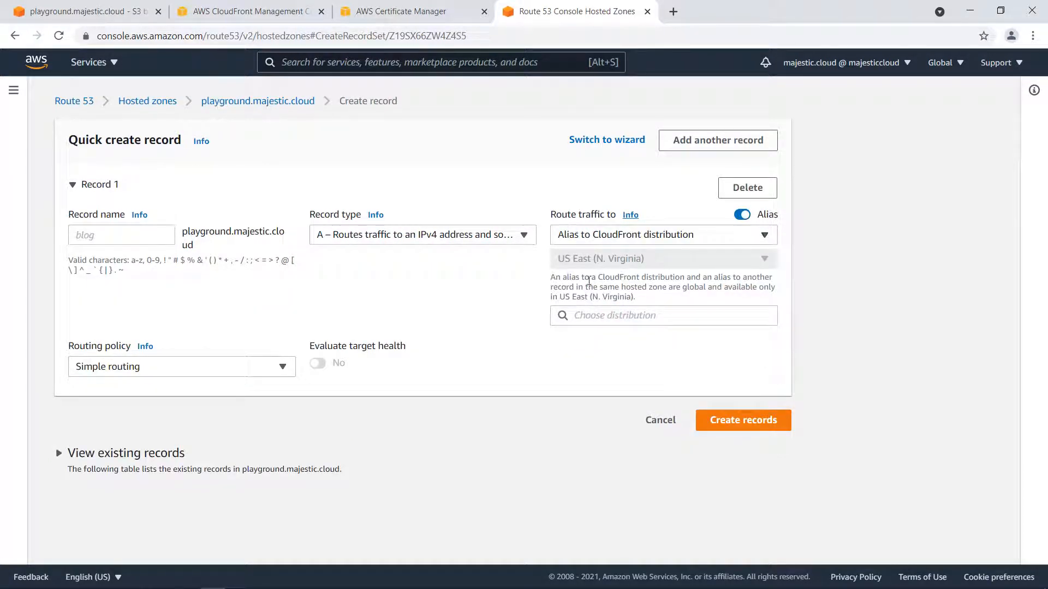
click(611, 316)
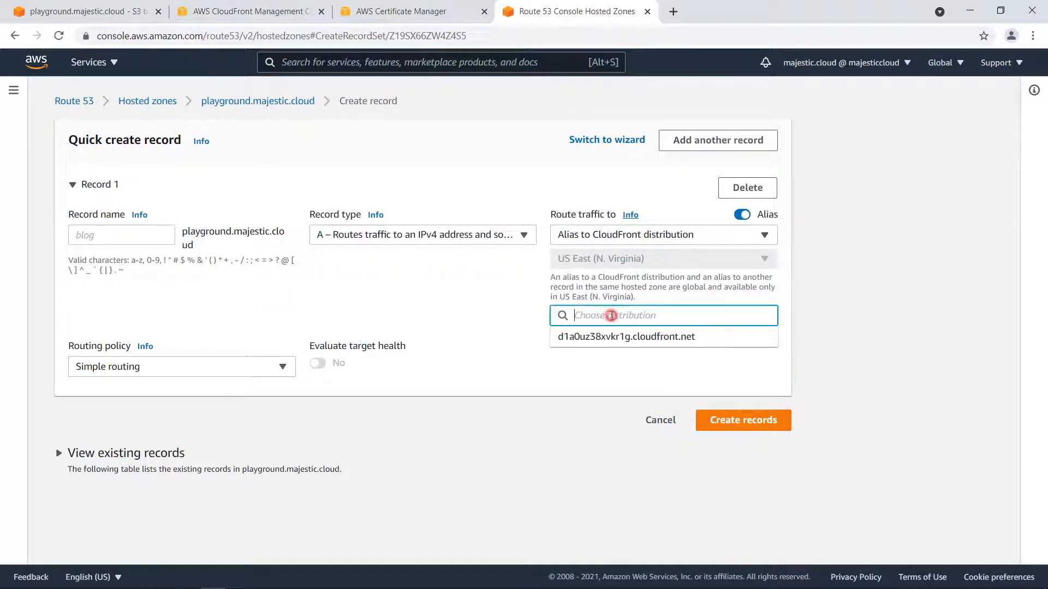
click(586, 337)
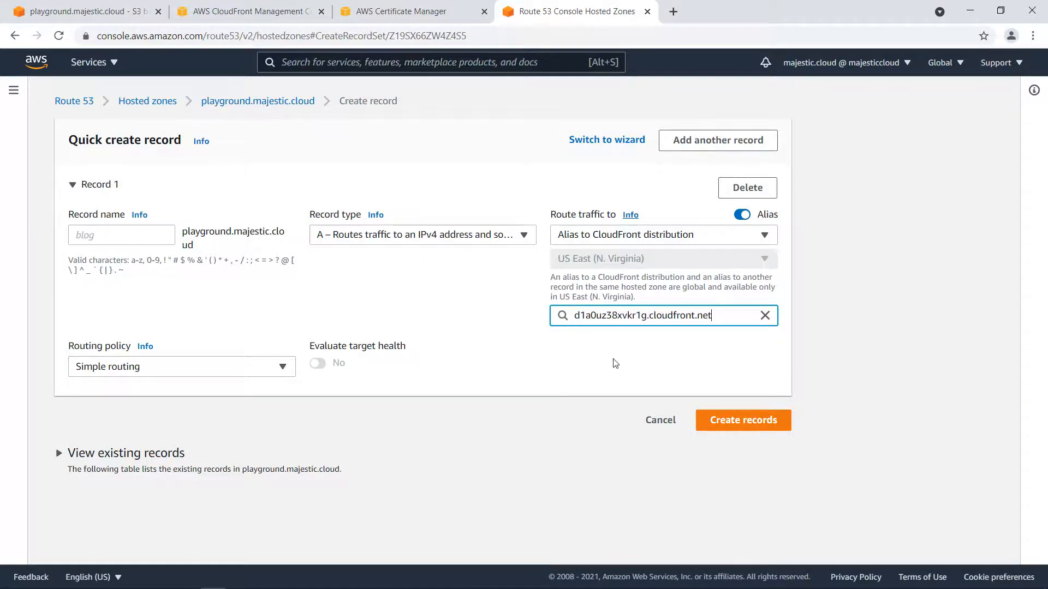
click(739, 425)
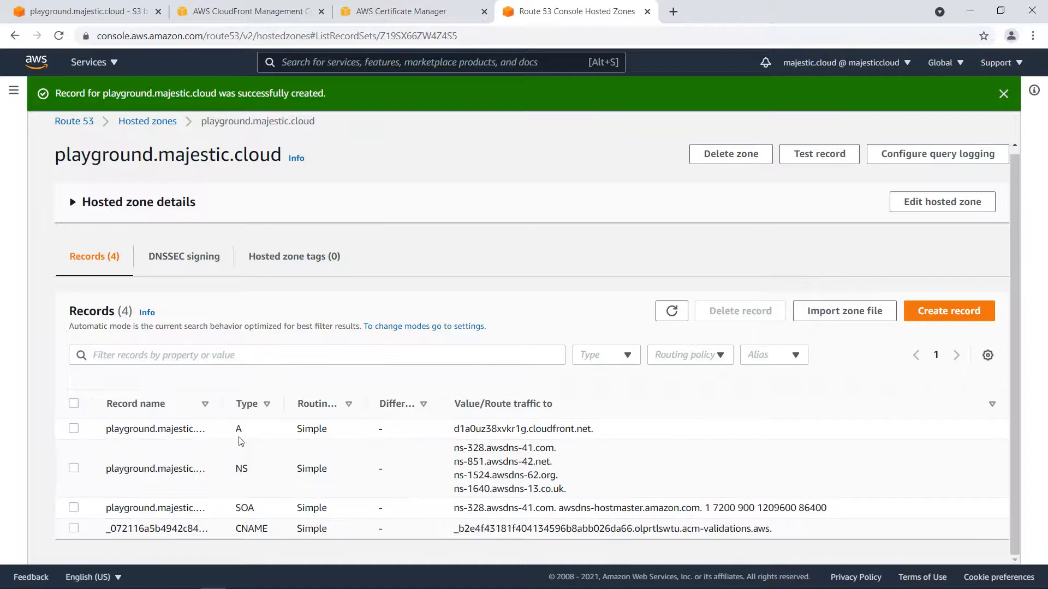
Widen the record name column, copy the A record's name, then open playground.majestic.cloud in a new browser tab and reload the page.
drag(219, 403, 283, 404)
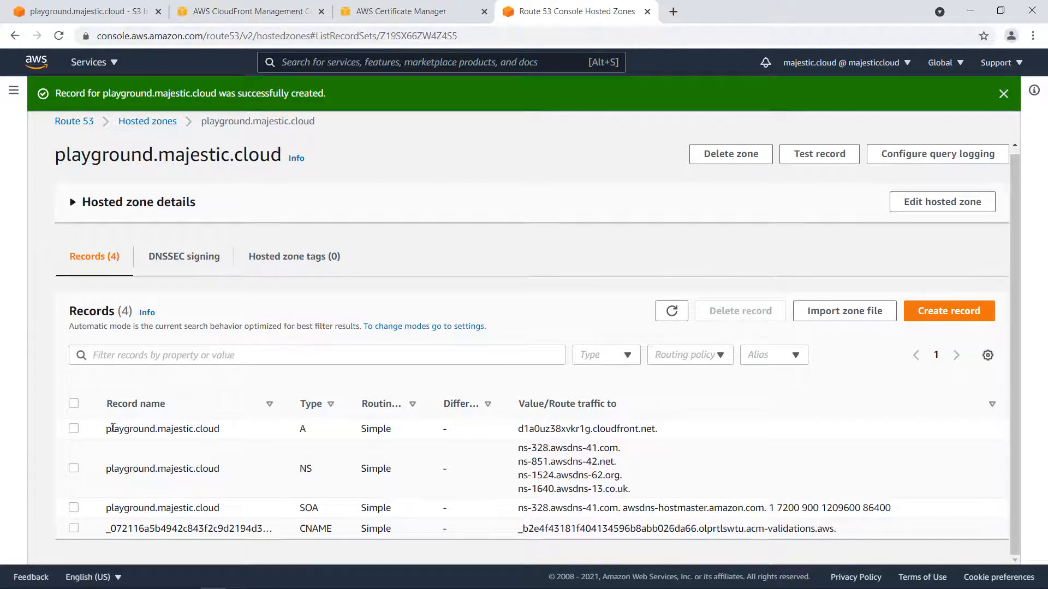
drag(105, 435, 224, 429)
key(ctrl+c)
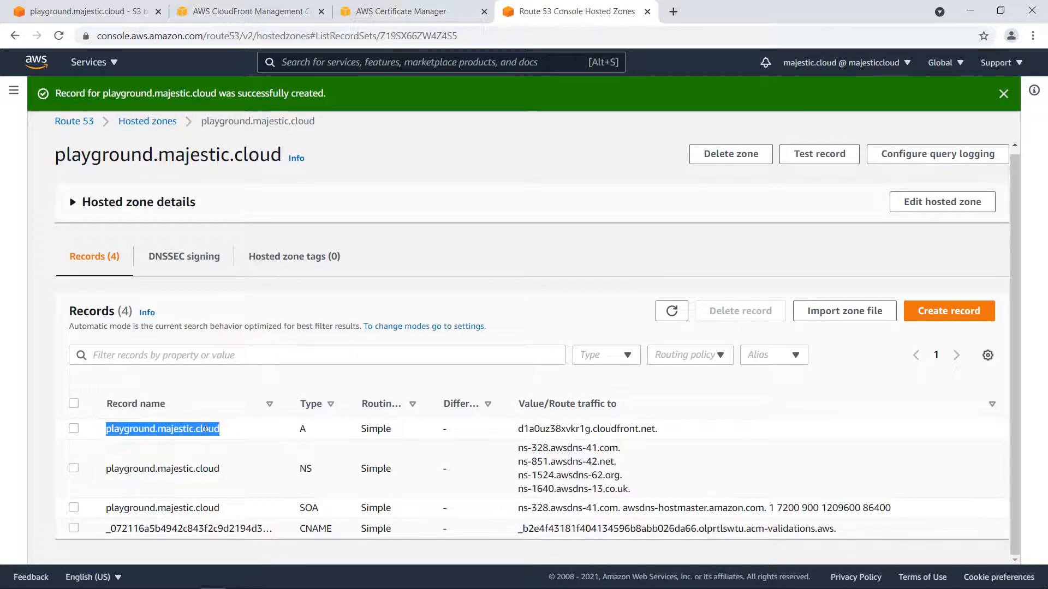
click(673, 11)
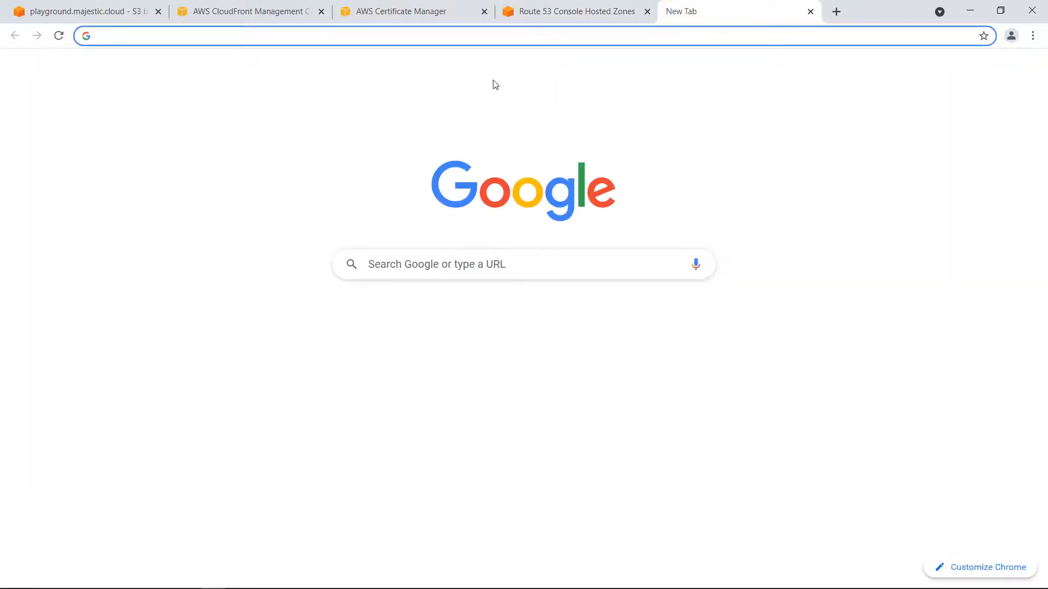
key(ctrl+v)
key(Return)
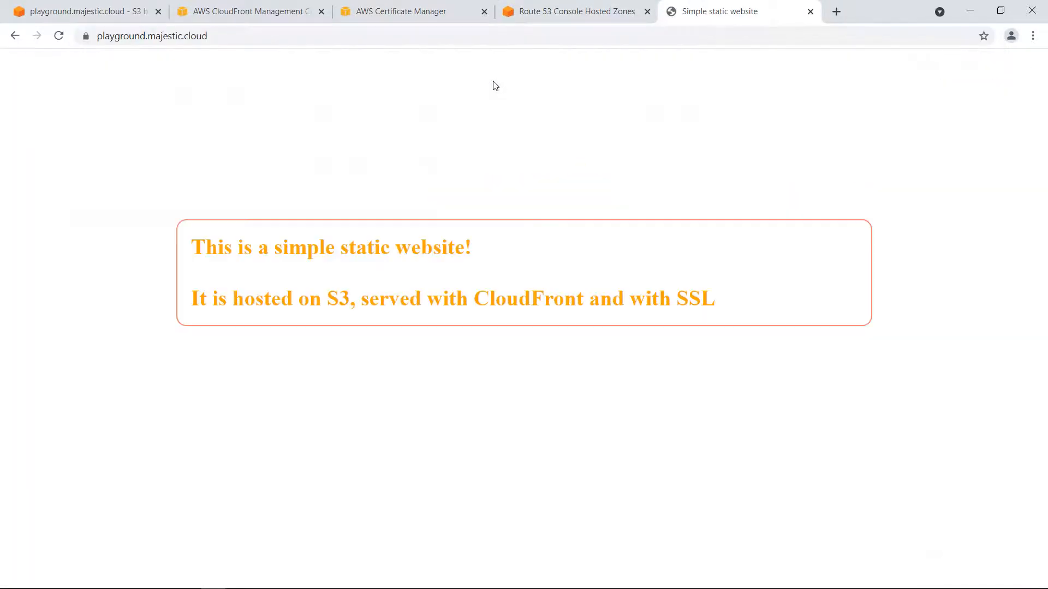
click(376, 143)
key(F5)
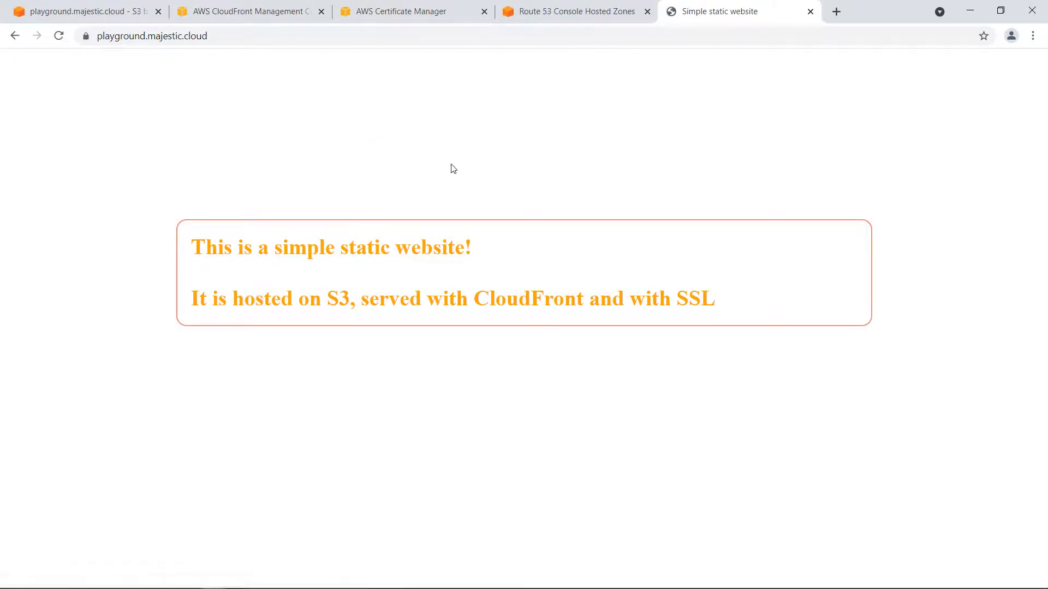
key(F5)
Inspect the website's SSL certificate, checking its issuer and validity dates, and close the certificate details.
click(86, 36)
click(139, 156)
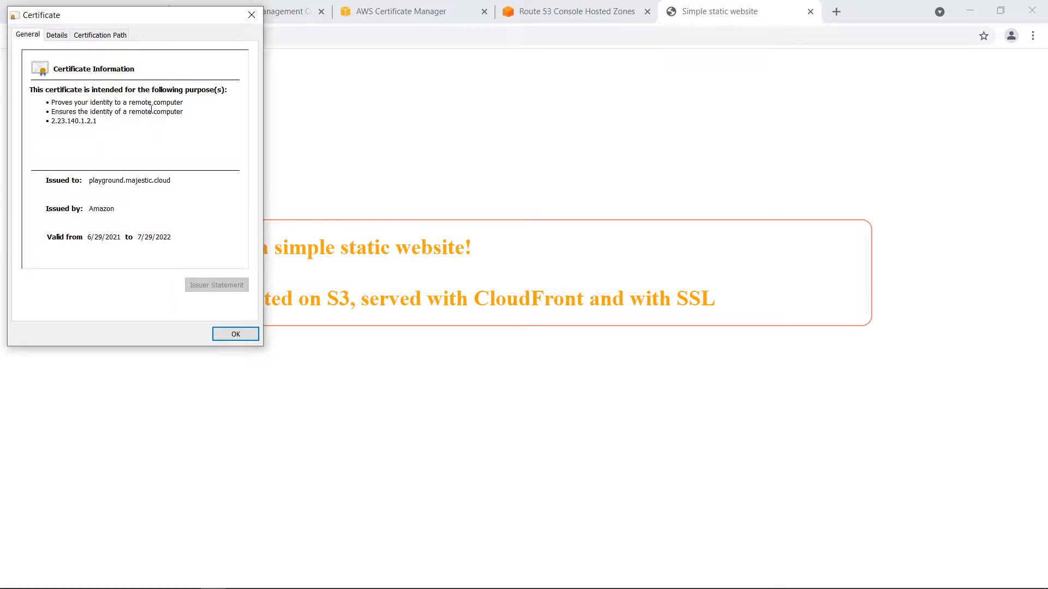
click(86, 237)
click(89, 209)
click(235, 336)
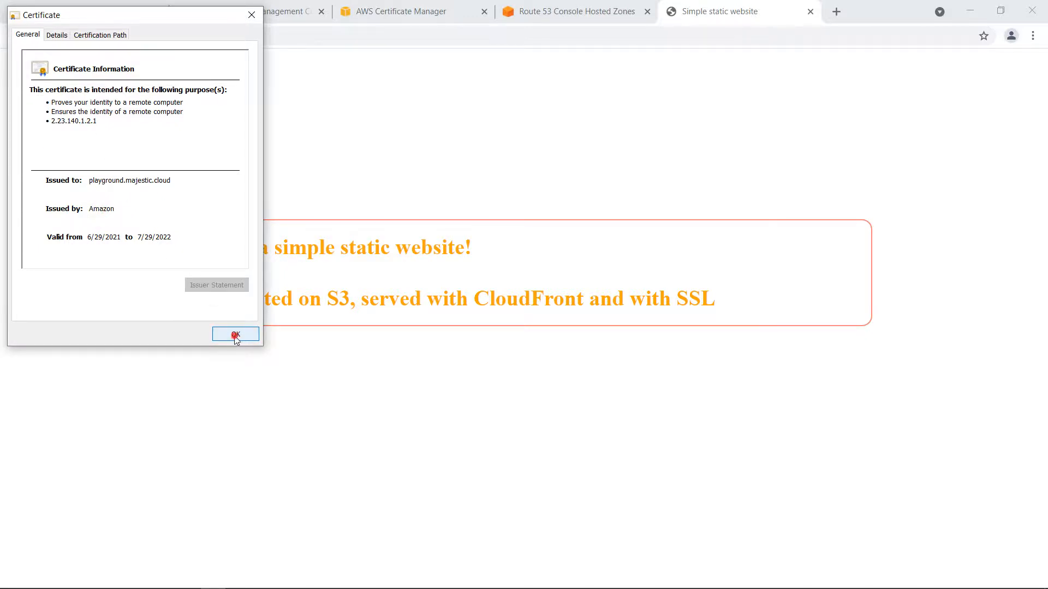
click(350, 235)
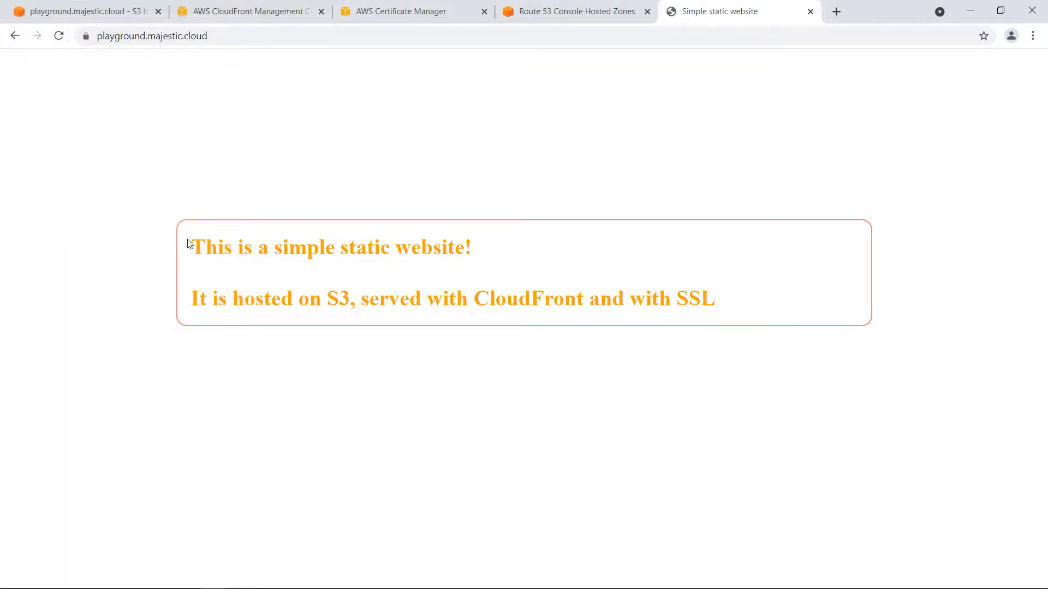
drag(189, 243, 404, 297)
click(454, 314)
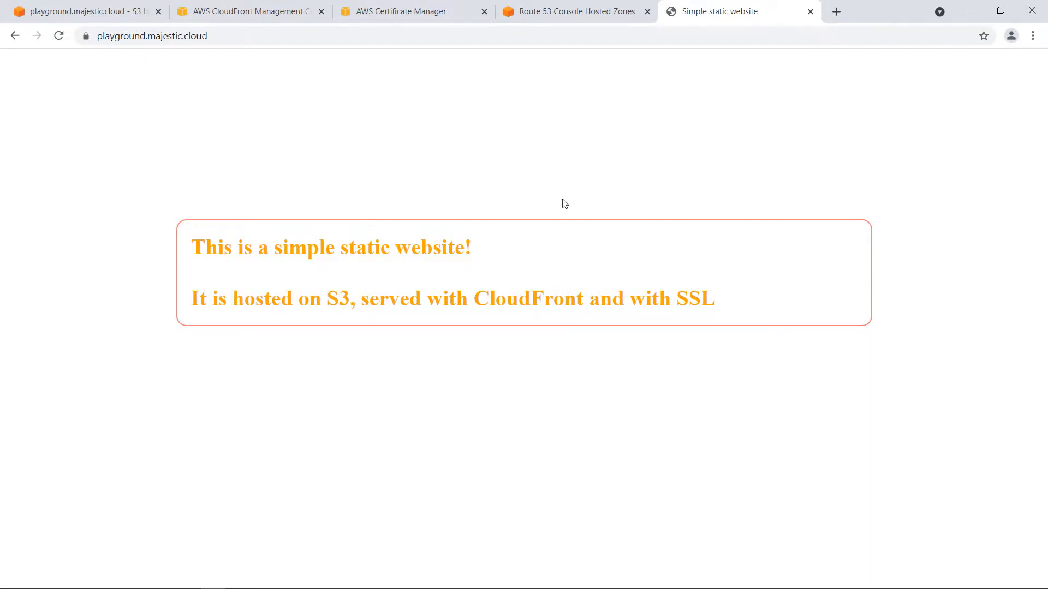